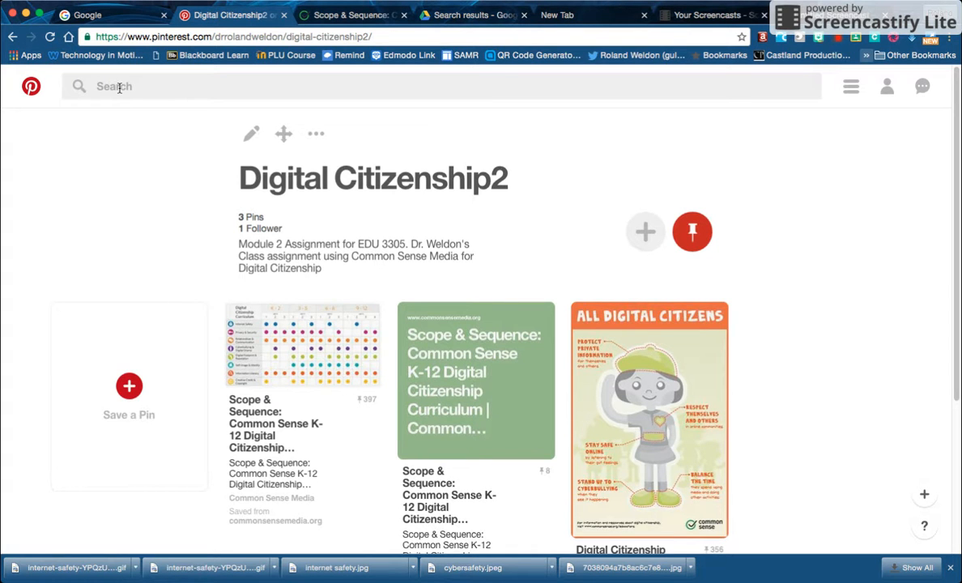
Open the profile page and go from its boards to the Digital Citizenship2 board.
click(888, 87)
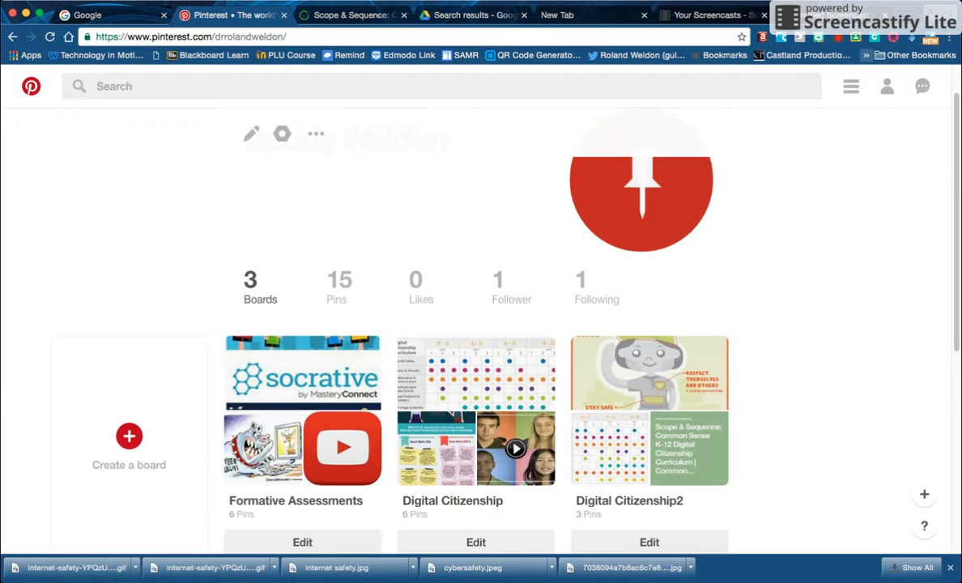
scroll(874, 243, down, 3)
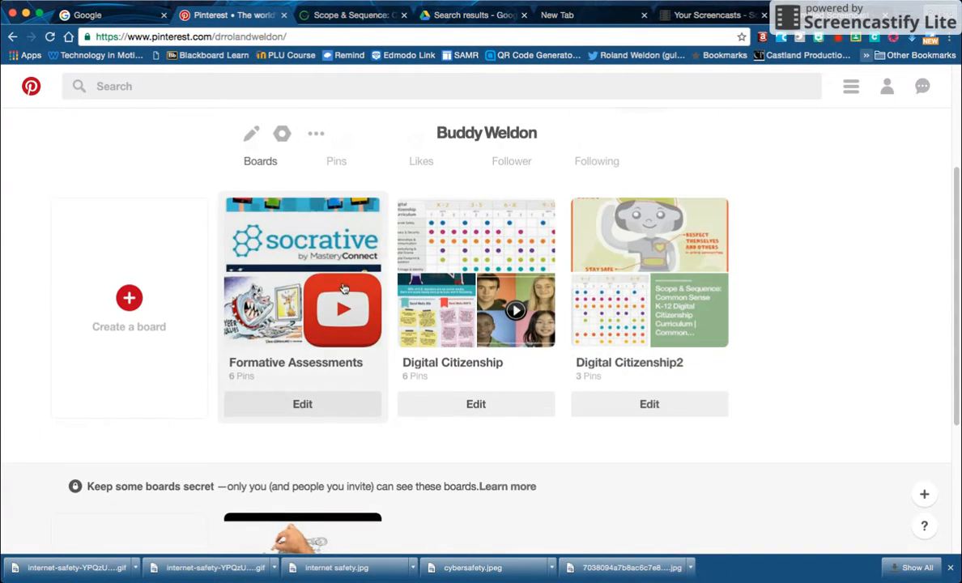
click(640, 269)
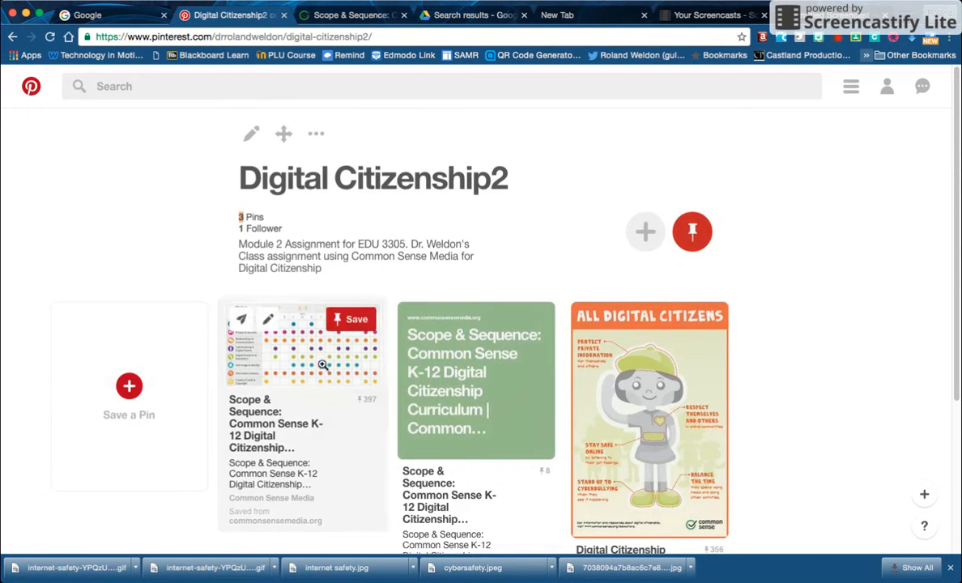
click(131, 387)
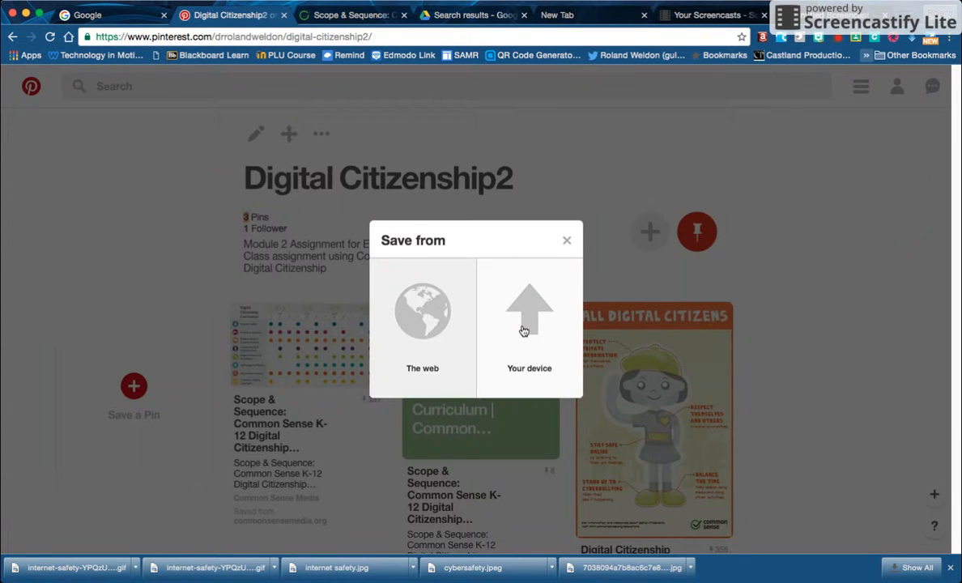
click(522, 329)
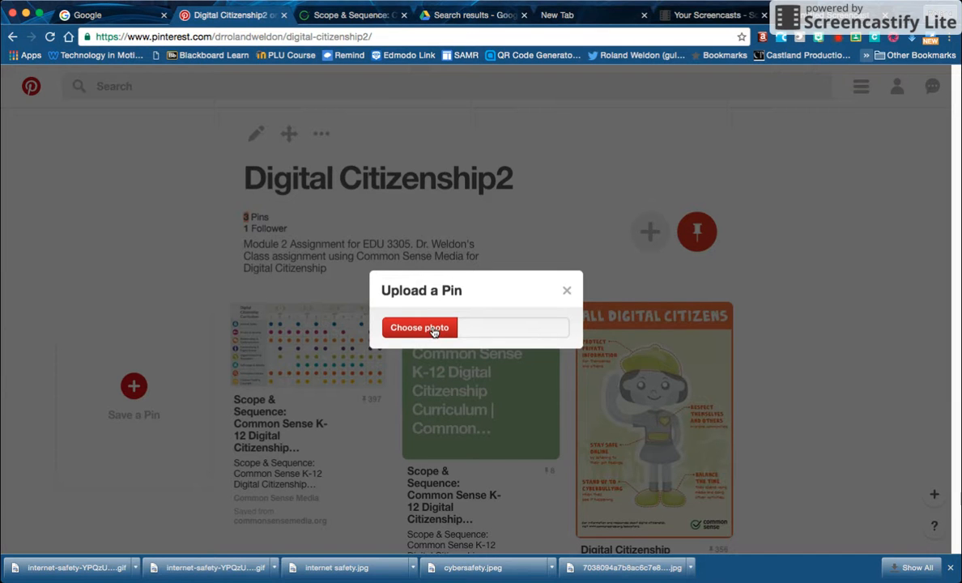
click(566, 291)
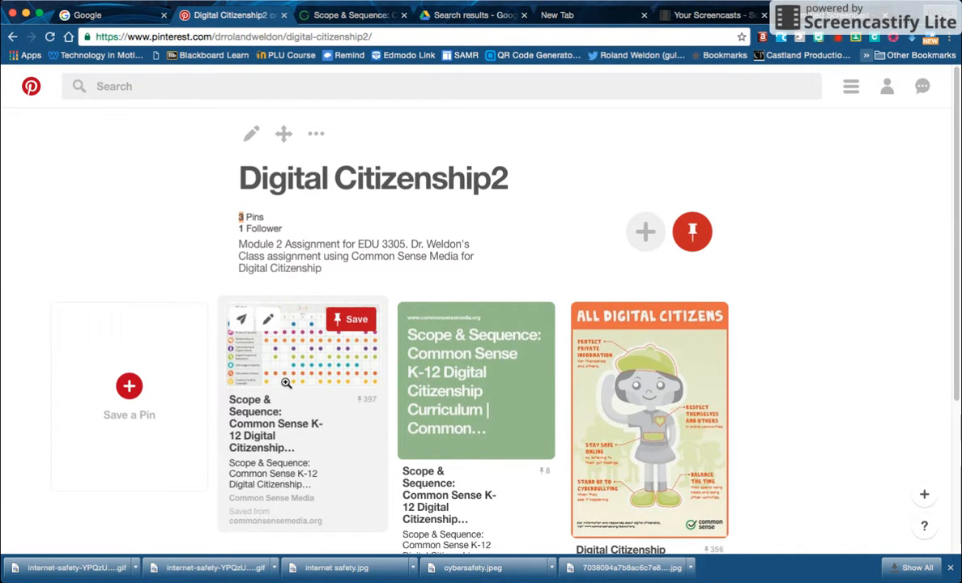
Review the K-2 lessons on the Common Sense Scope & Sequence page and copy the page's web address.
click(313, 16)
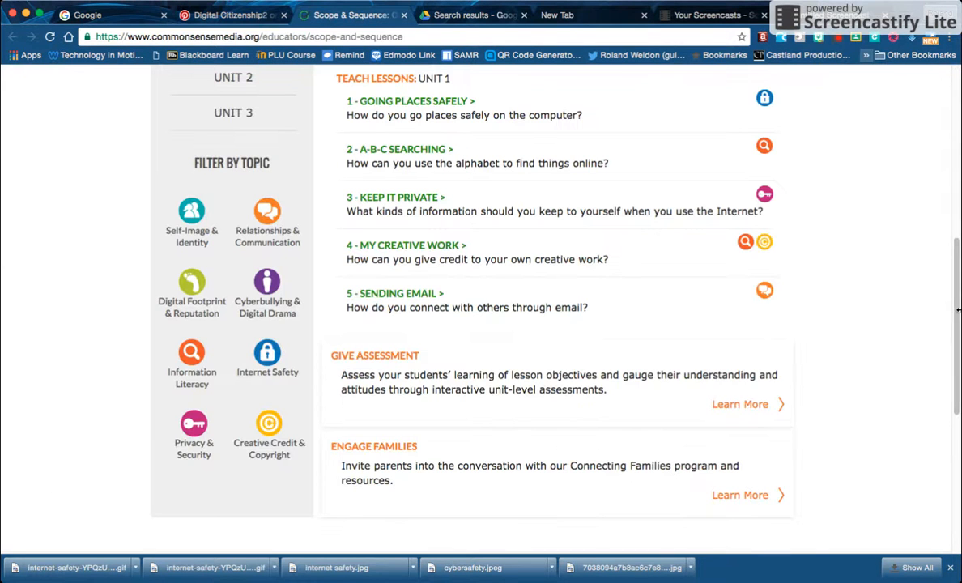
scroll(955, 313, up, 10)
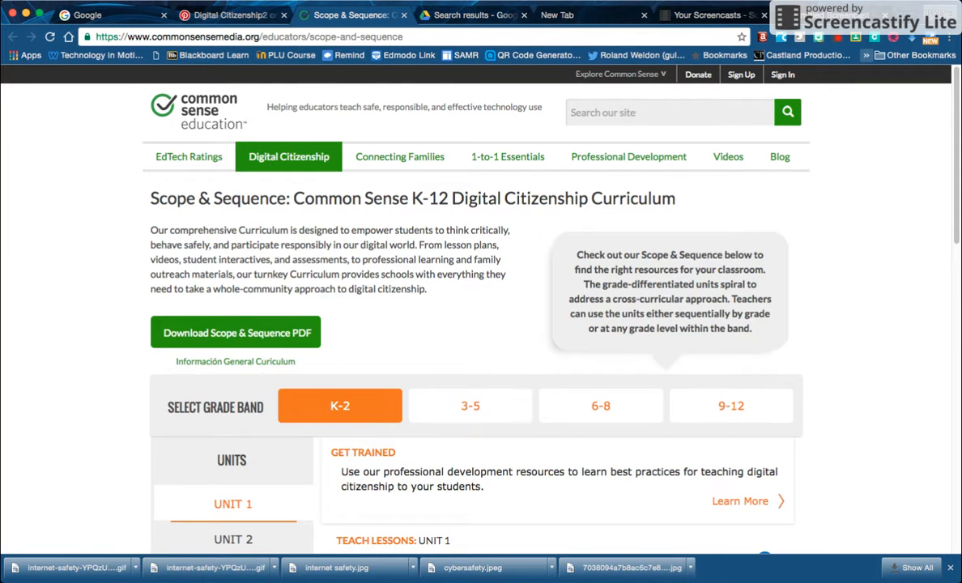
scroll(957, 269, down, 3)
drag(957, 270, 953, 315)
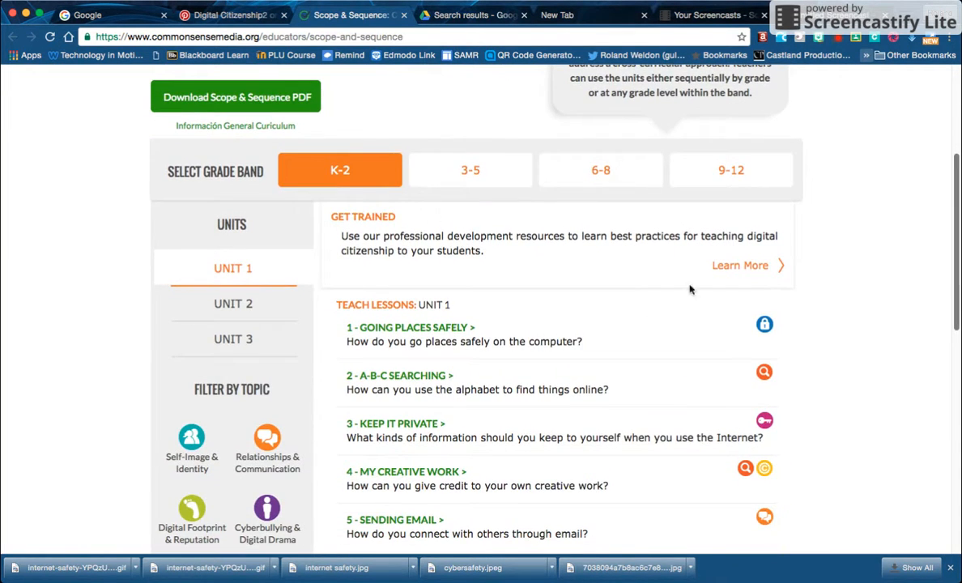
click(235, 38)
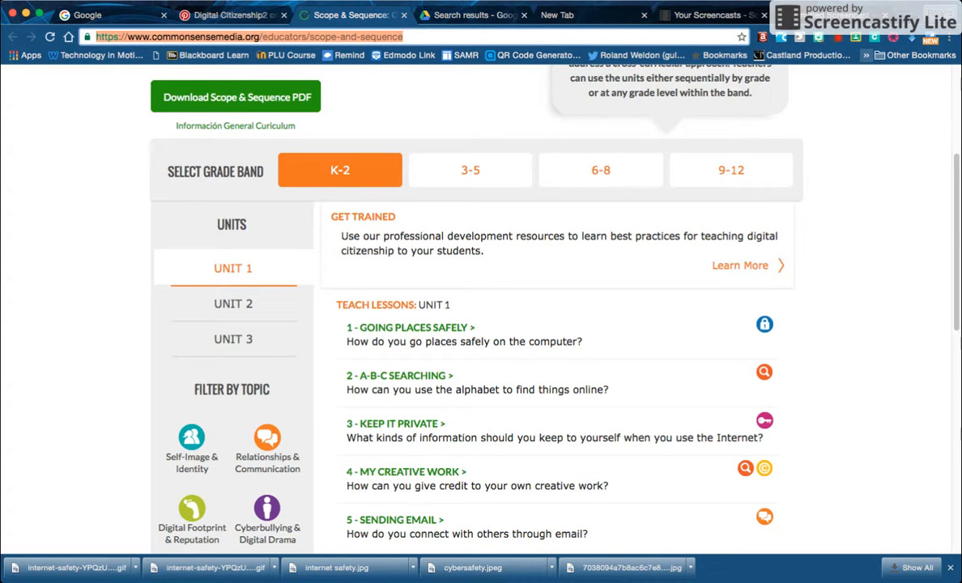
Switch to Google and search for "internet safety icon cartoon".
click(197, 16)
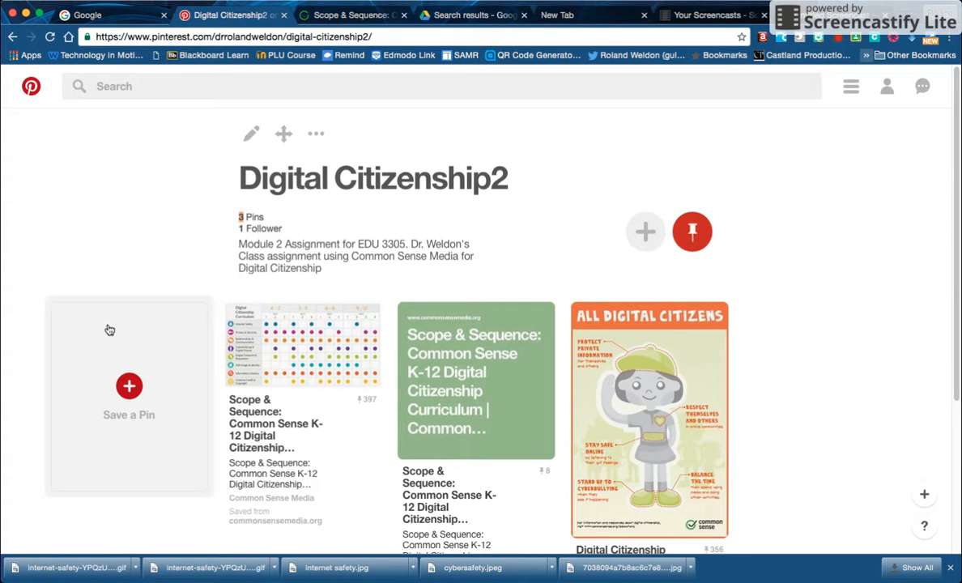
click(95, 16)
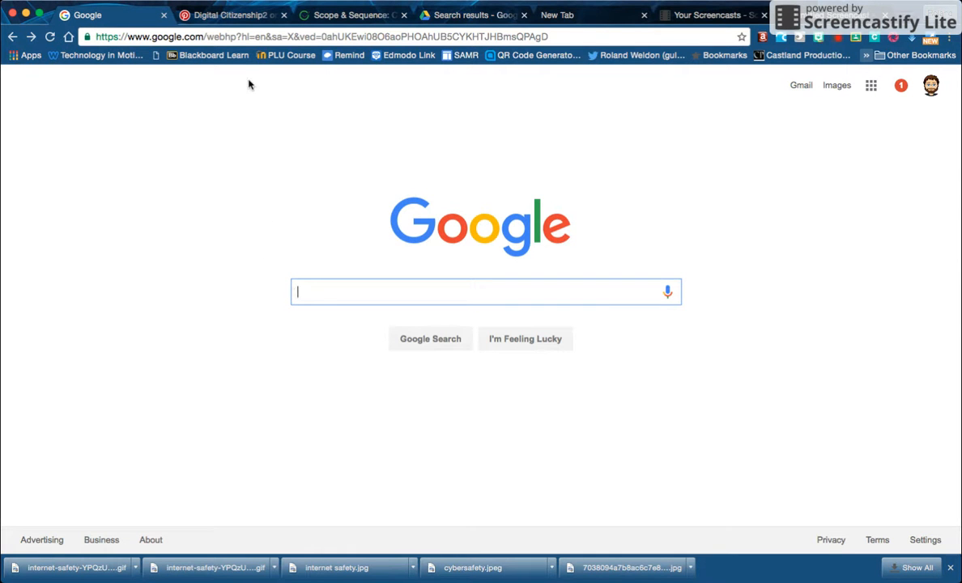
text(intern)
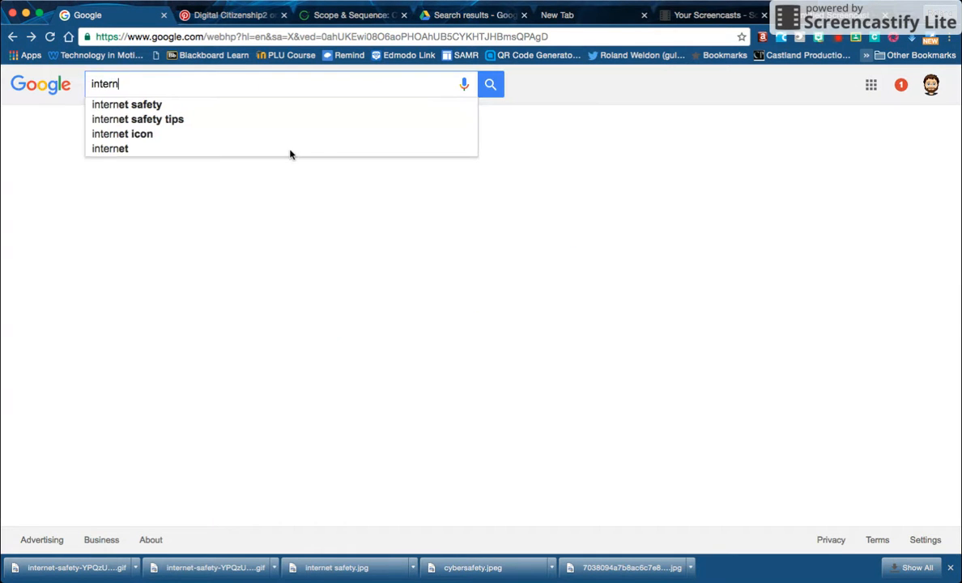
text(et safety )
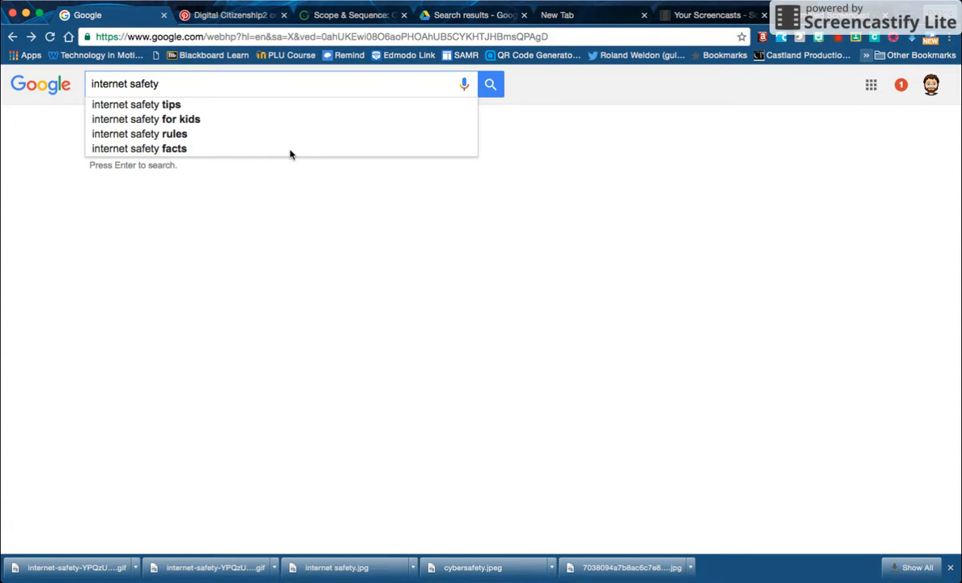
text(icon )
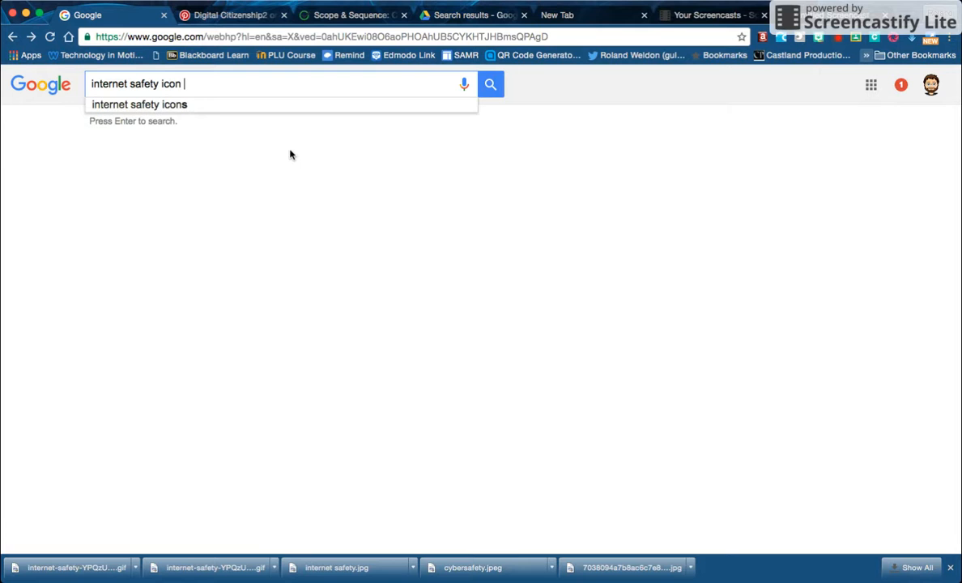
text(cartoon)
key(Return)
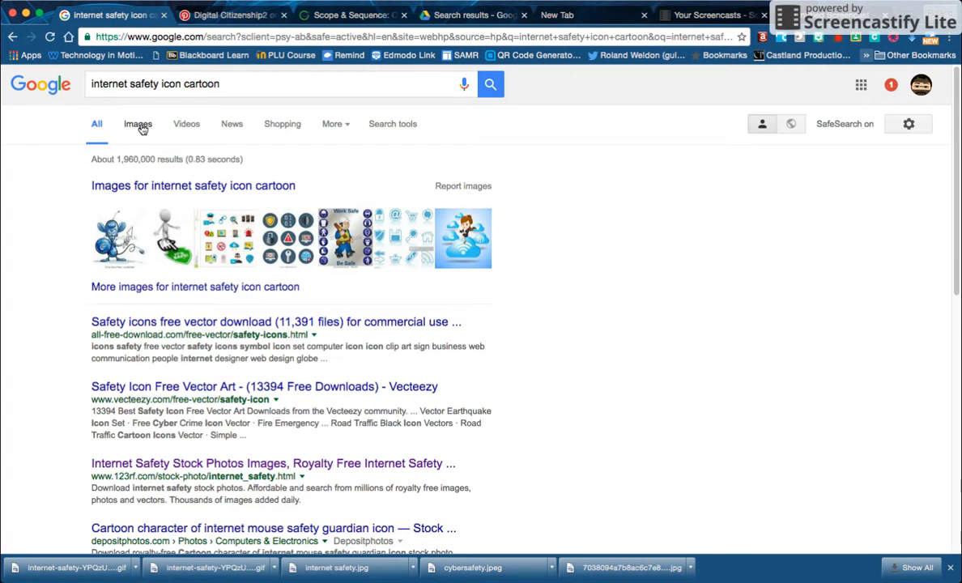
In the image results, open the blue and yellow Internet Safety checkmark clipart and download the picture.
click(138, 125)
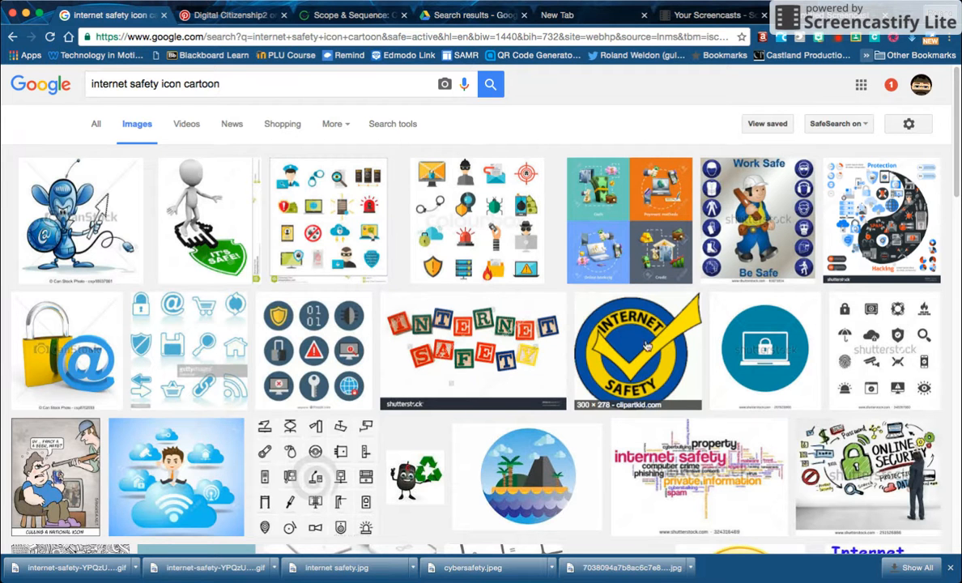
click(603, 324)
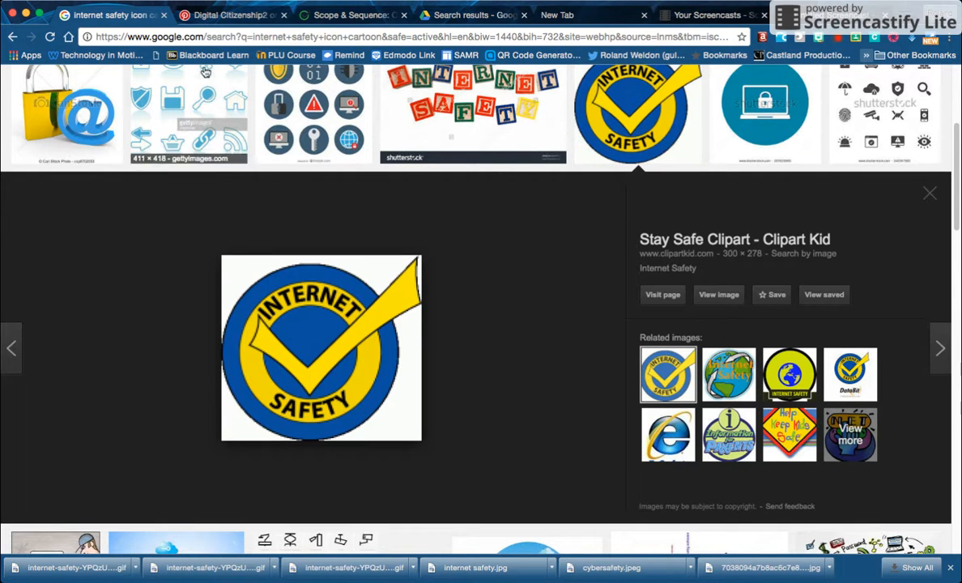
Return to the Digital Citizenship2 board and start a new pin from the device with the downloaded Internet Safety image.
click(211, 17)
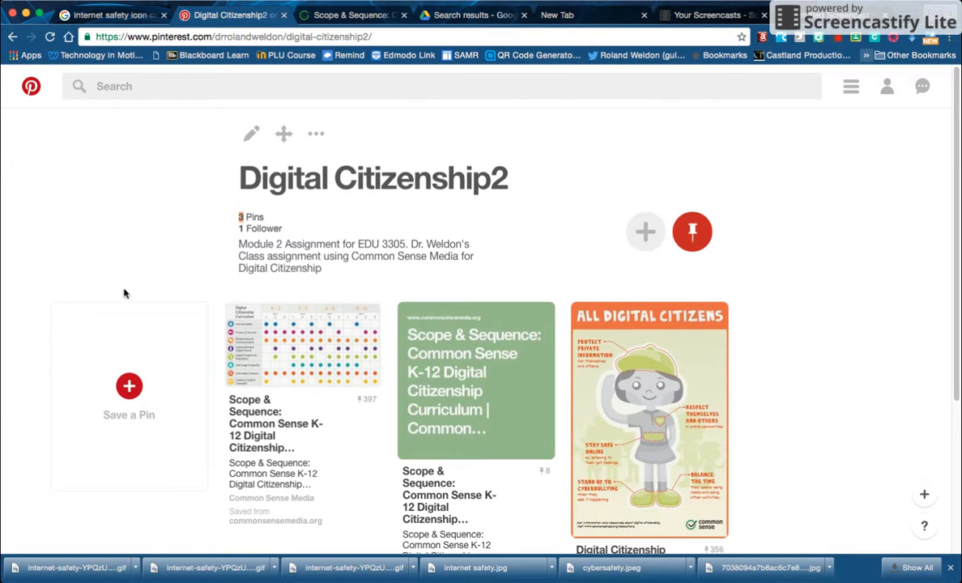
click(128, 403)
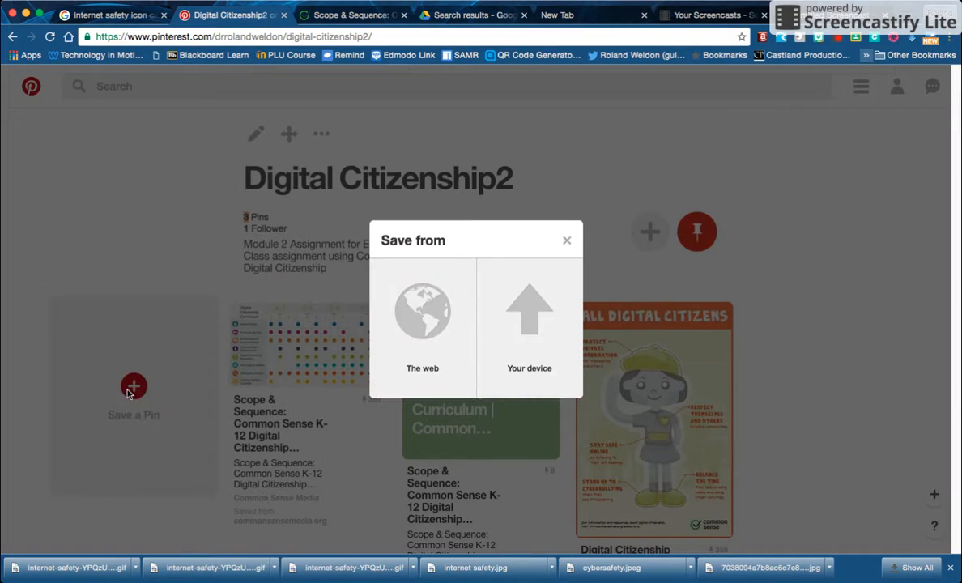
click(511, 319)
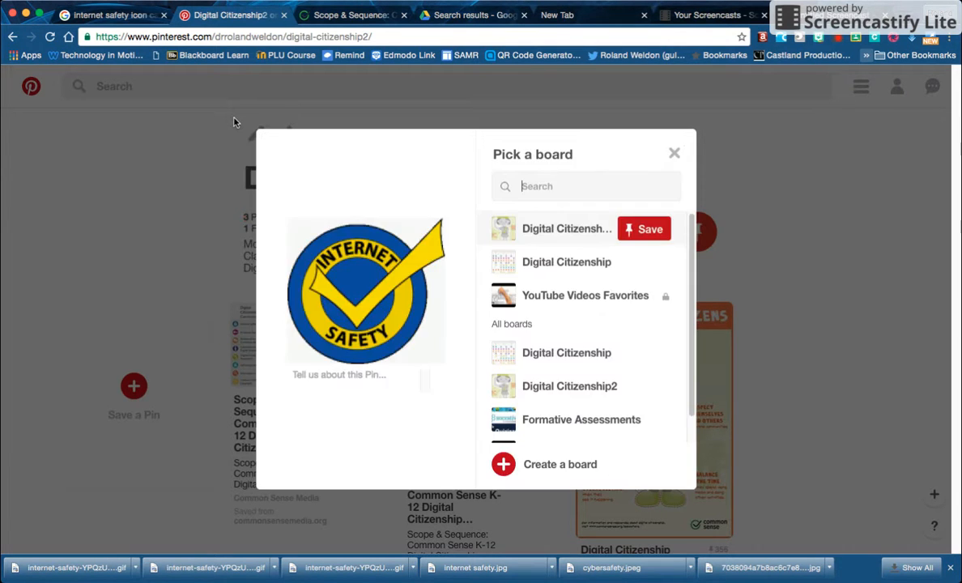
Describe the pin as "This is the link to digital content from Common Sense Media (K-2). Excellent free lessons." and save it to Digital Citizenship2.
click(313, 376)
text(This )
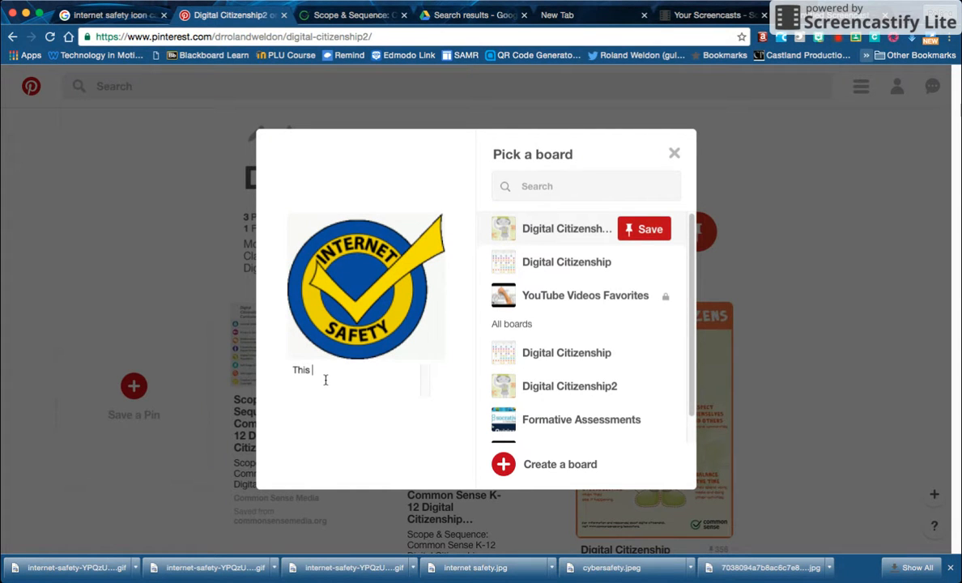
text(is the link to dk)
text(gital)
key(BackSpace)
key(BackSpace)
key(BackSpace)
key(BackSpace)
key(BackSpace)
key(BackSpace)
text(igital cont)
text(ent from )
text(Common Se)
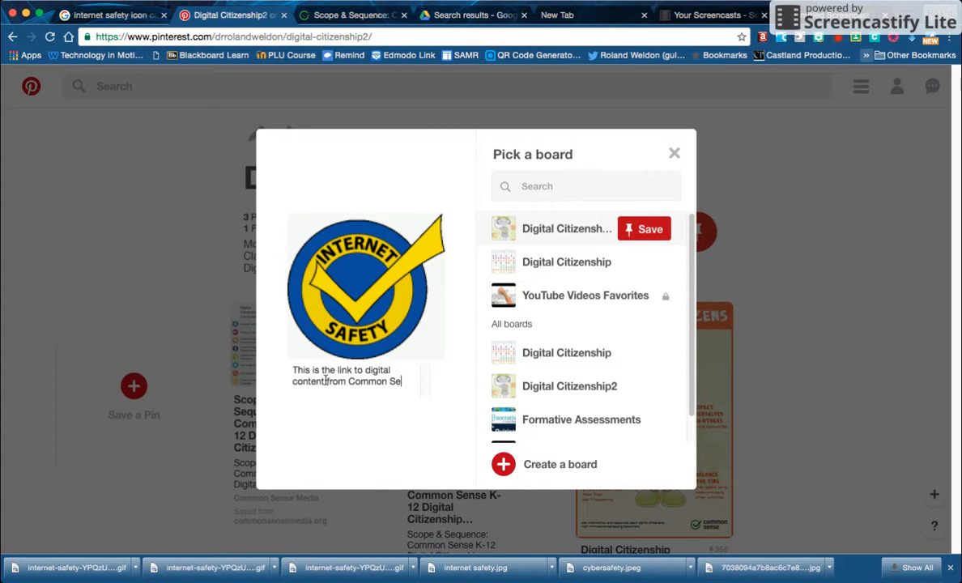
text(nse Media)
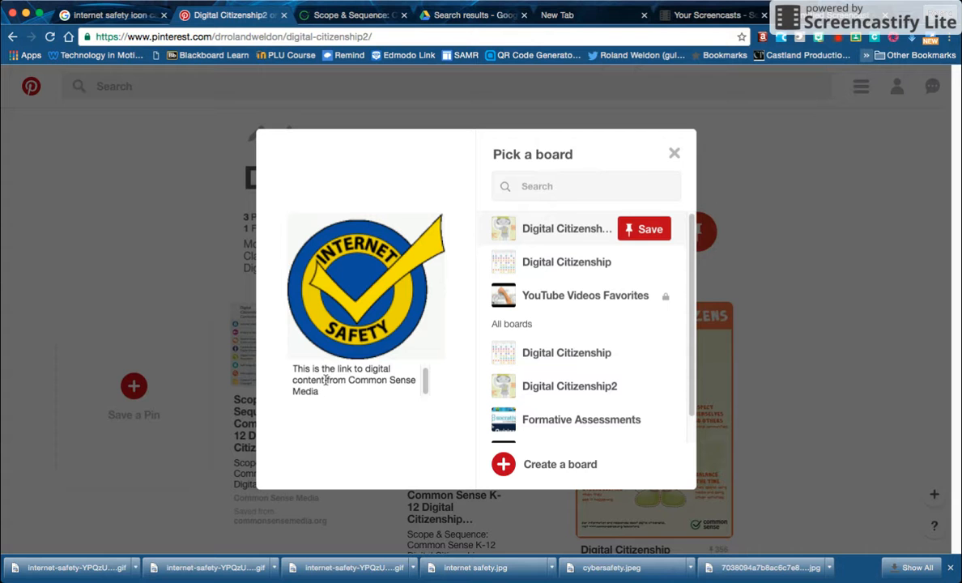
text( (K-2). Exc)
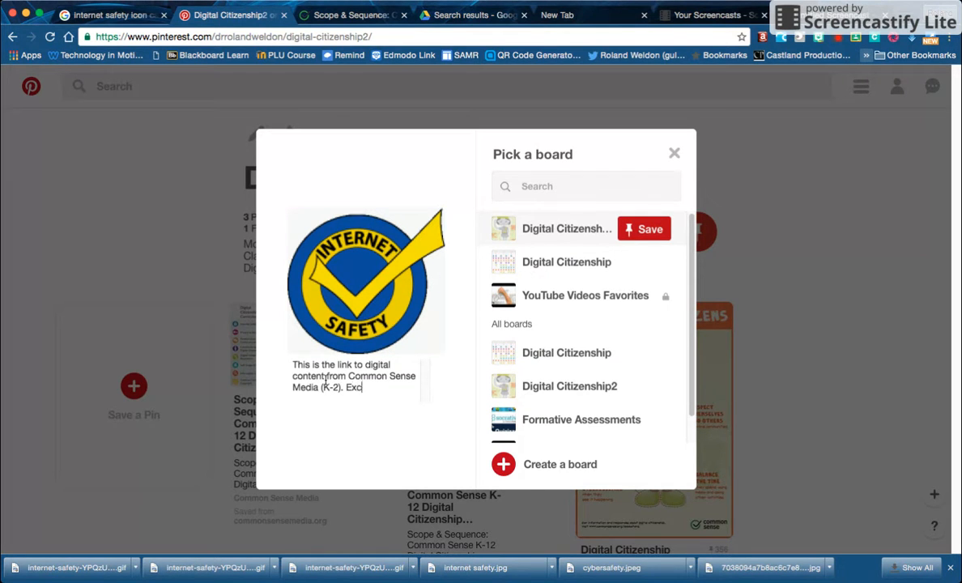
text(ellent free )
text(lesson)
text(s.)
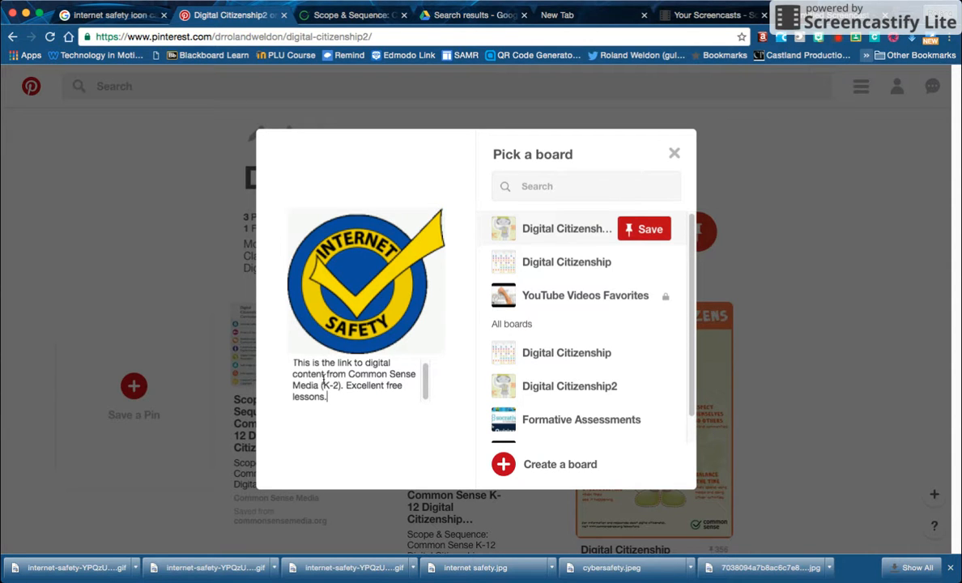
click(642, 232)
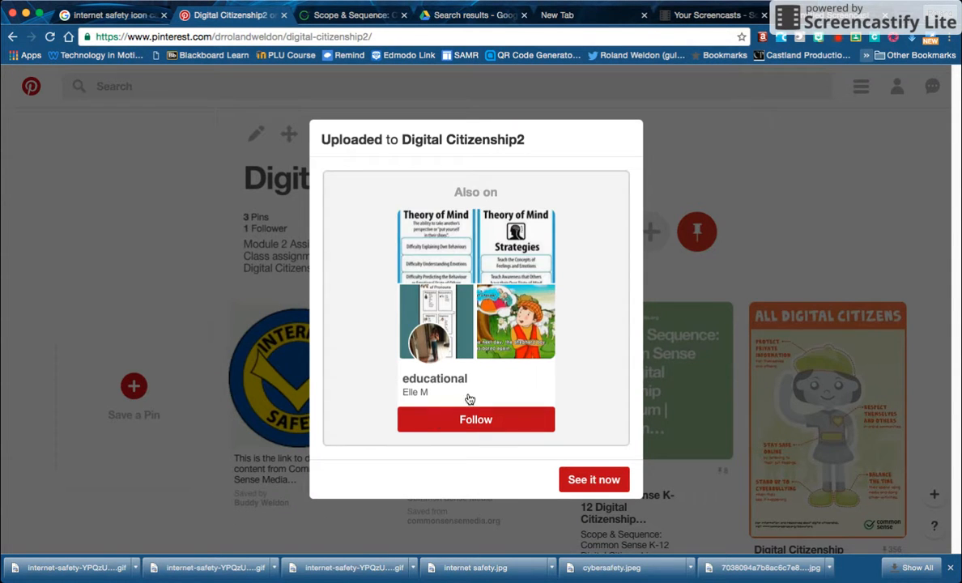
View the newly uploaded Internet Safety pin's details and close the pin.
click(599, 478)
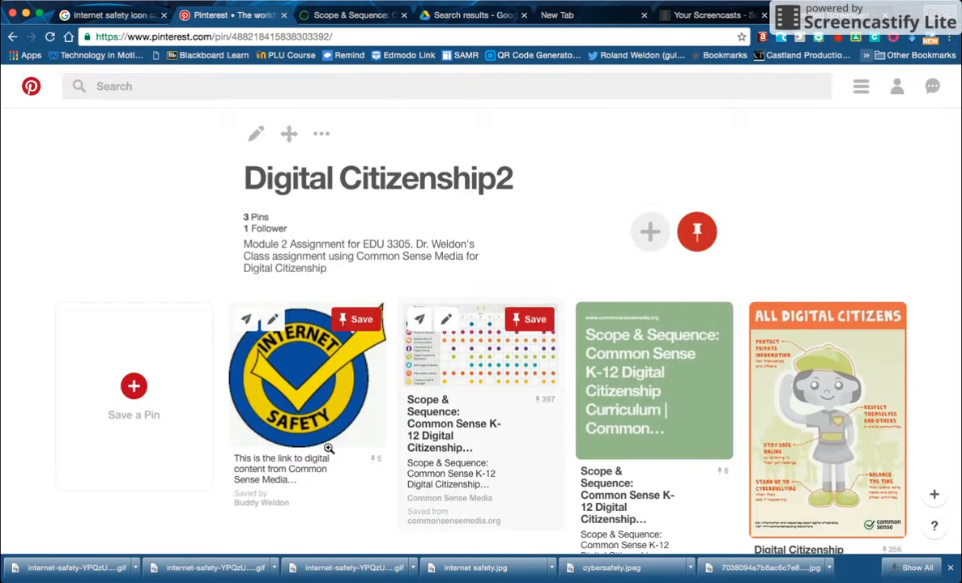
click(281, 397)
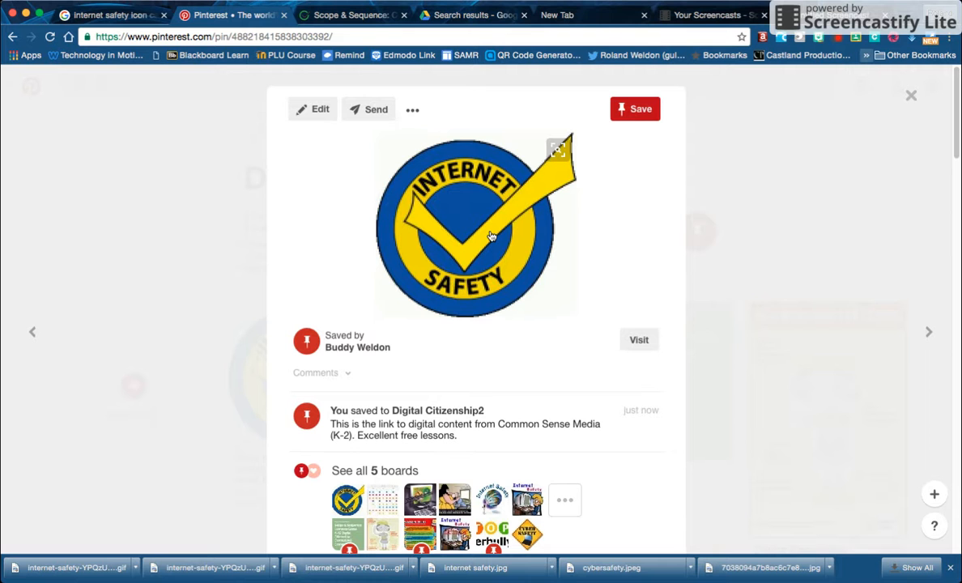
click(910, 97)
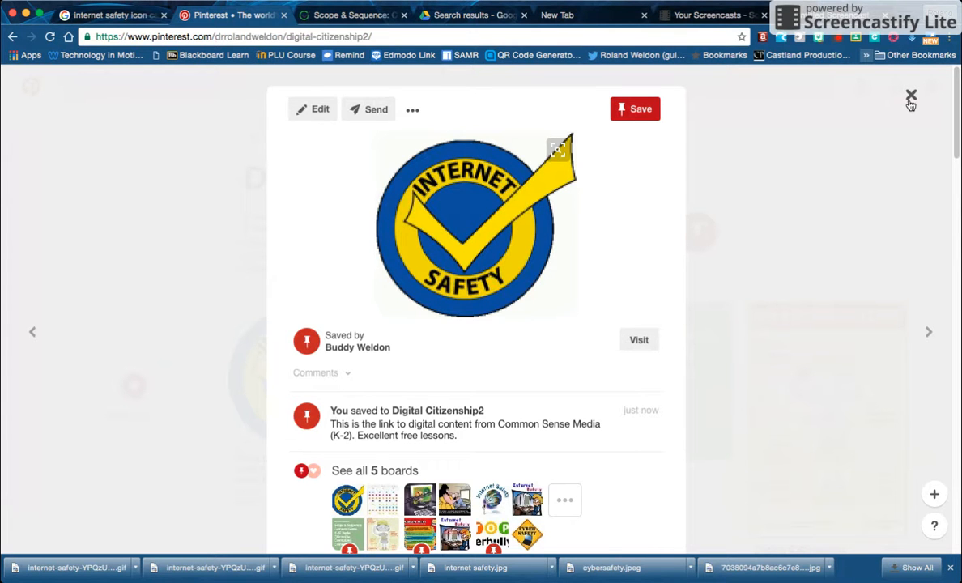
Reopen the Internet Safety pin from the Digital Citizenship2 board, check where its image links, and close the linked page.
click(887, 88)
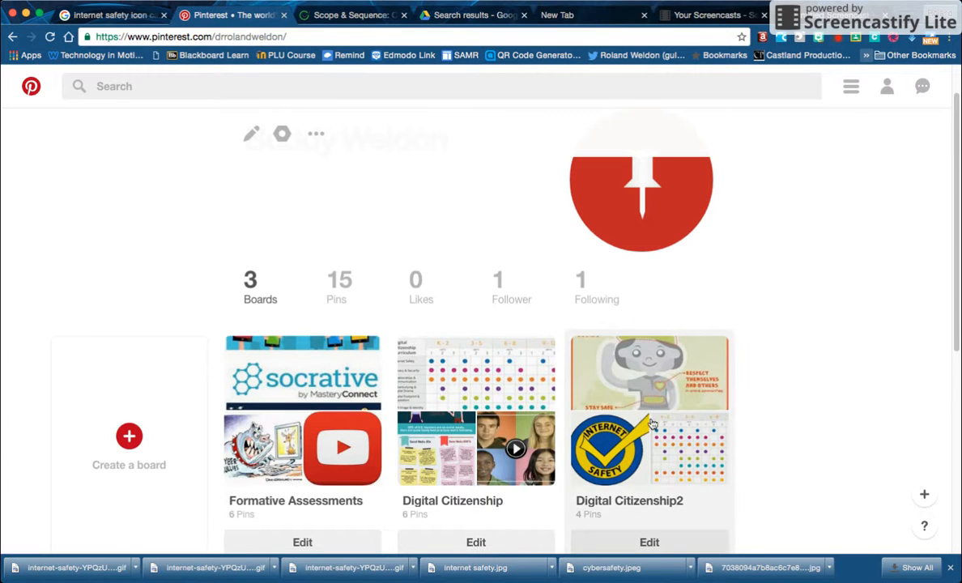
click(605, 394)
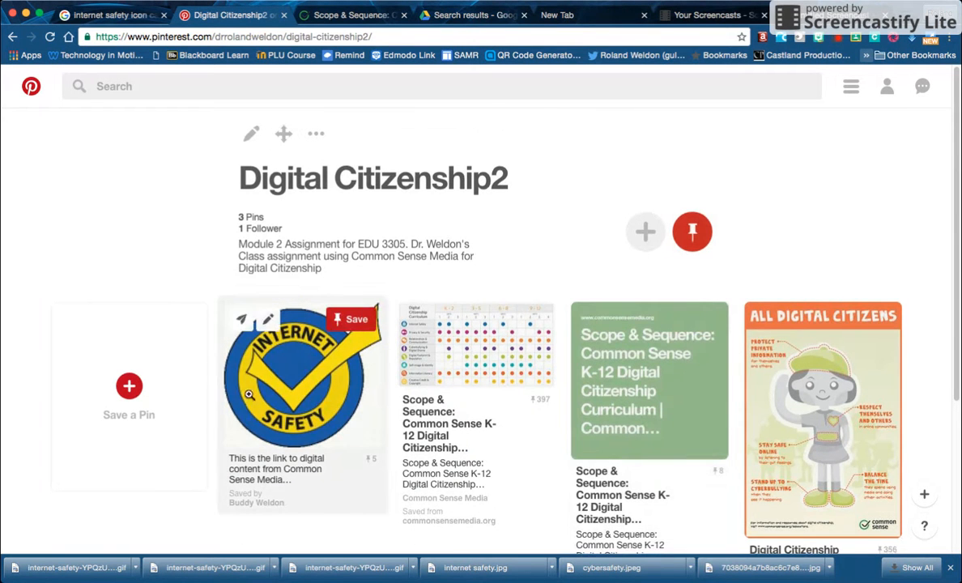
click(289, 375)
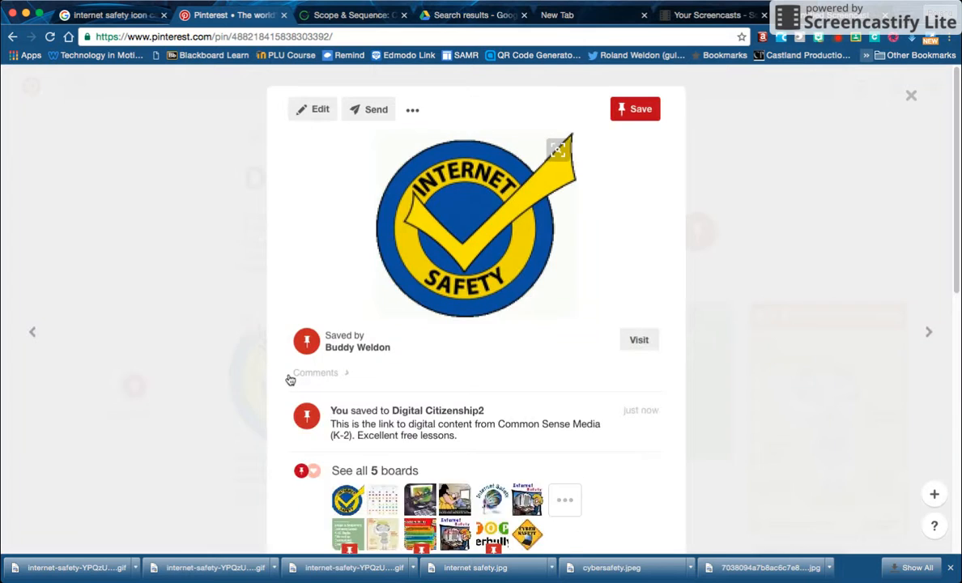
click(387, 245)
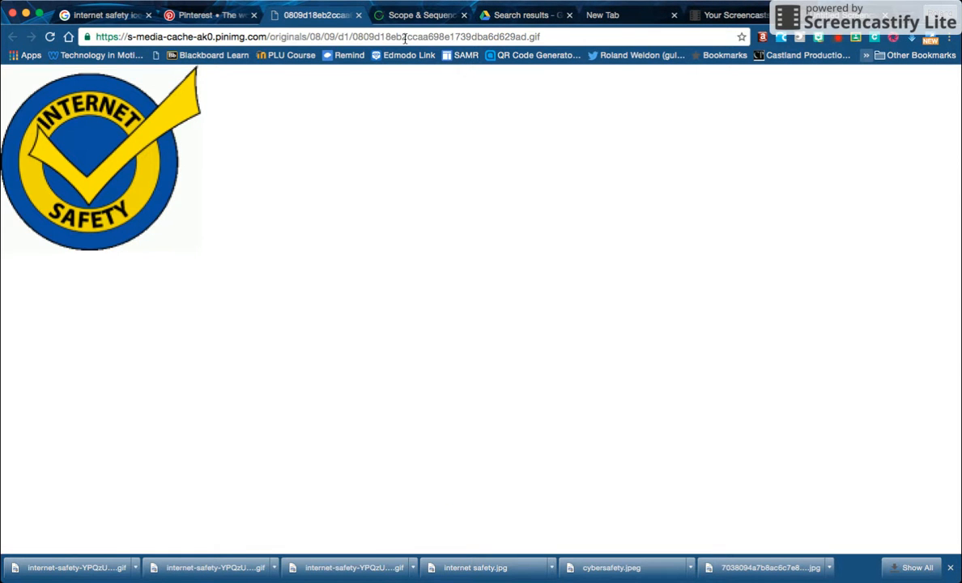
click(358, 15)
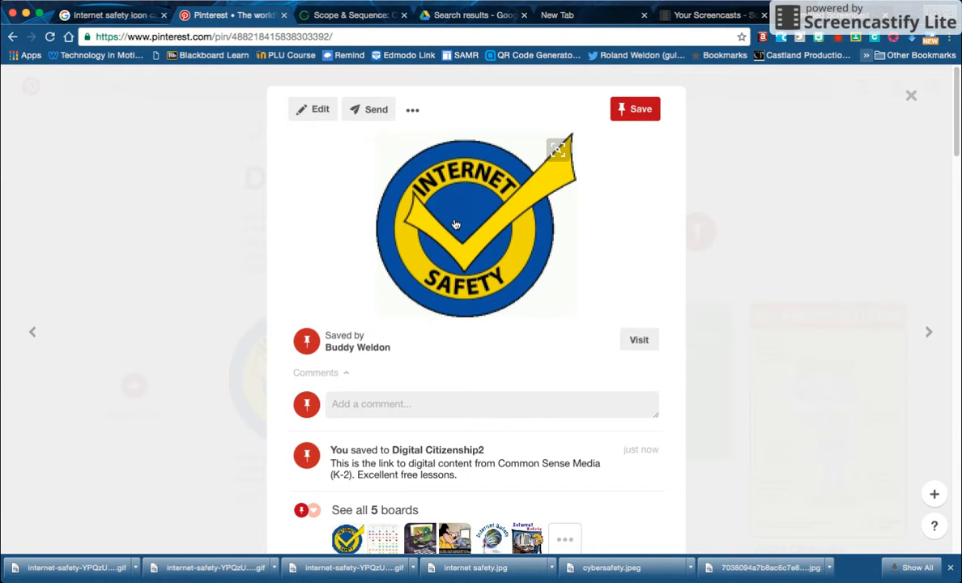
click(308, 19)
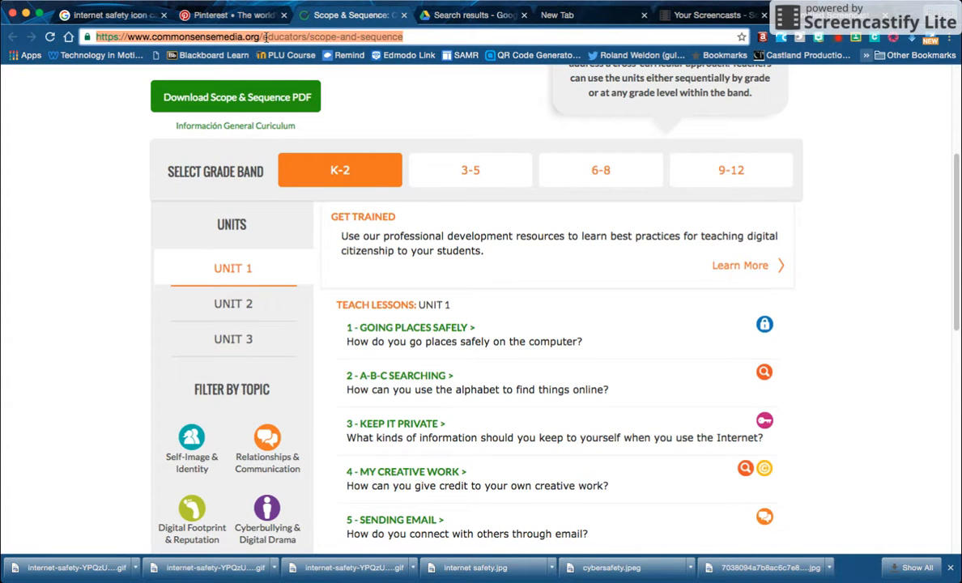
click(230, 17)
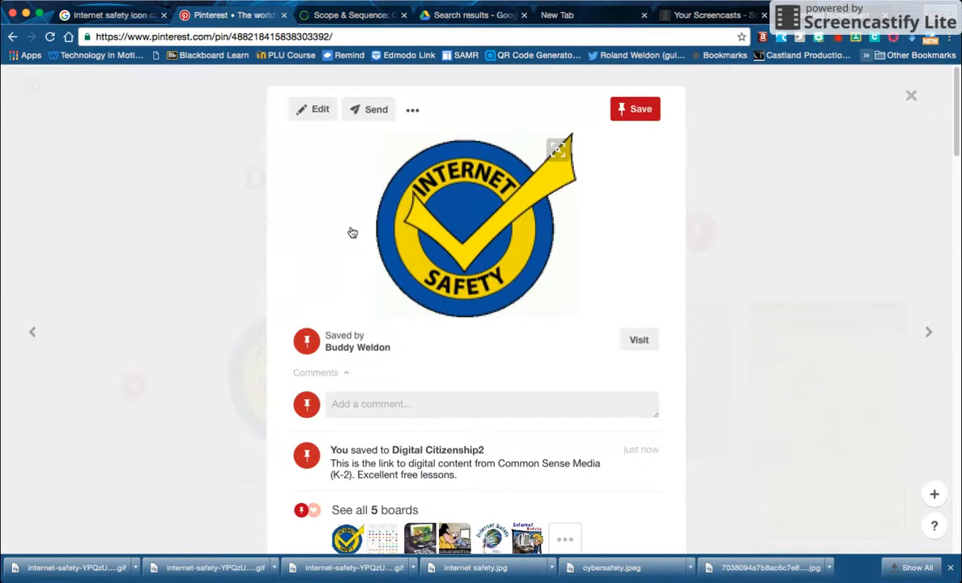
click(316, 109)
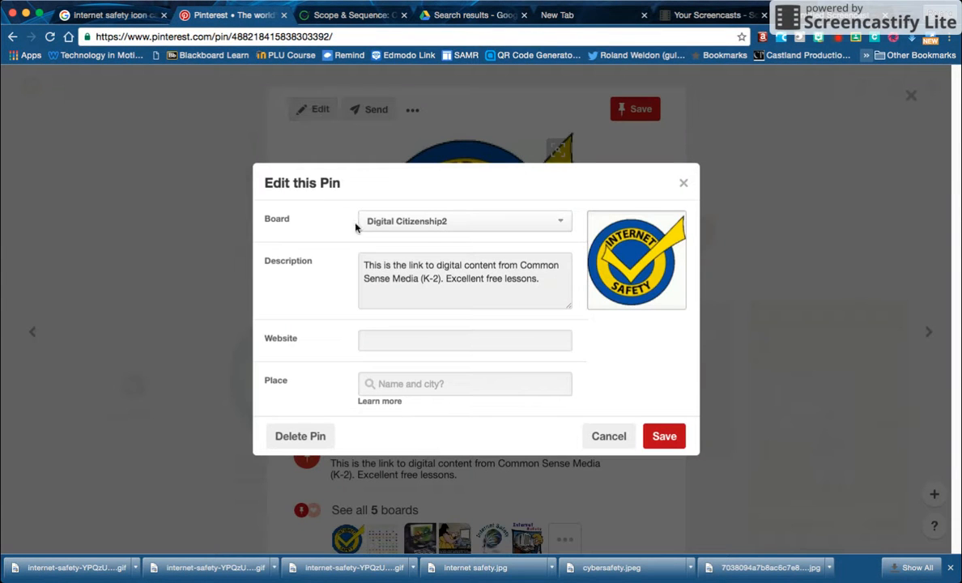
click(397, 337)
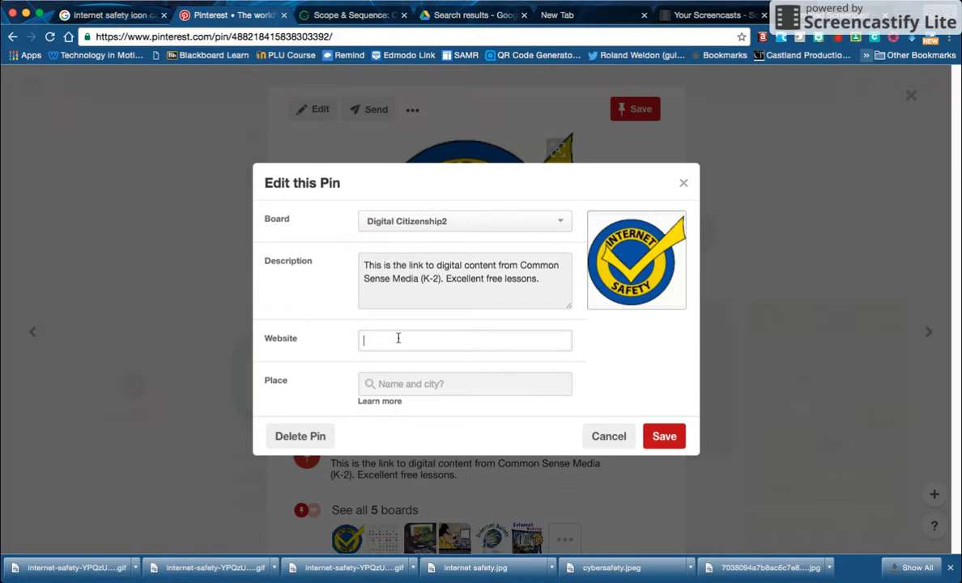
drag(375, 266, 504, 294)
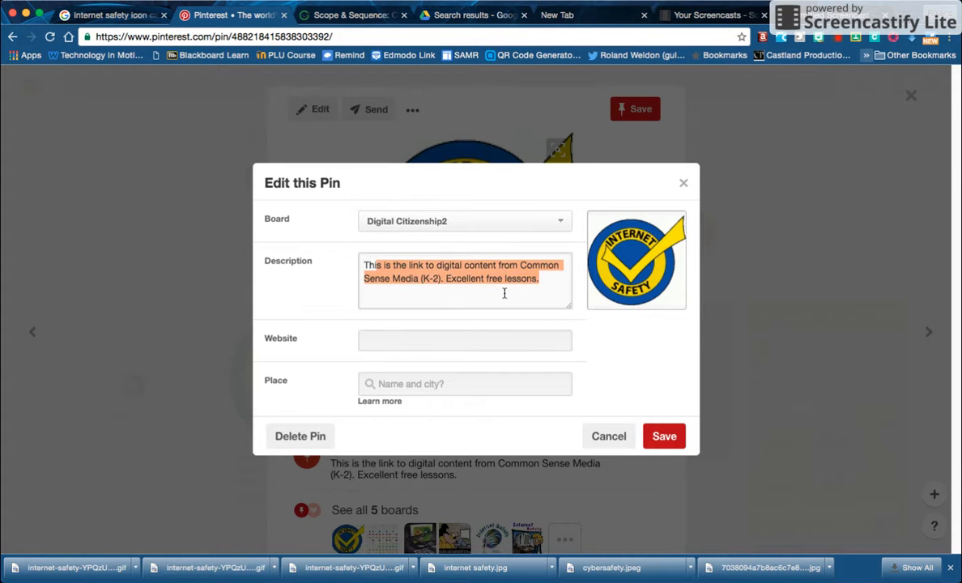
click(372, 340)
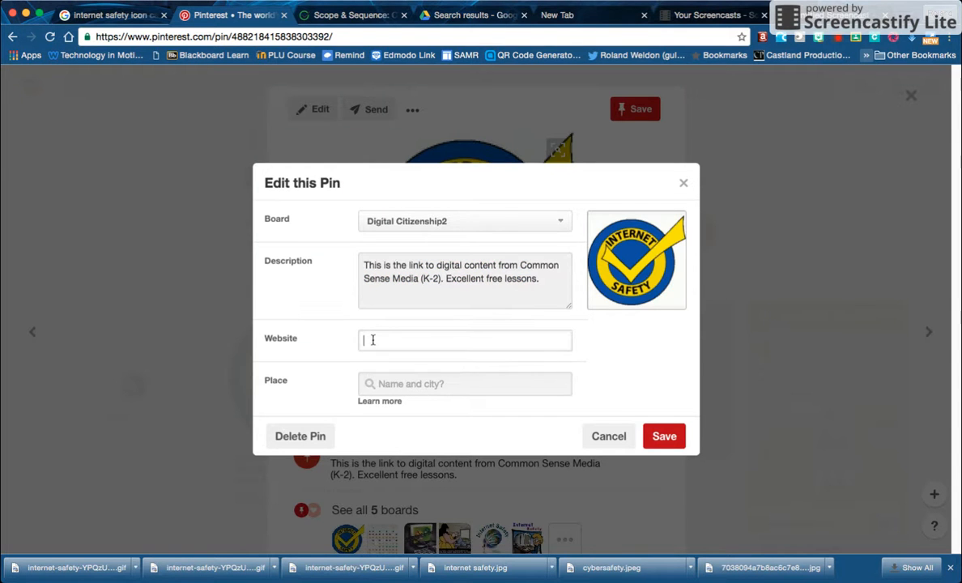
click(325, 18)
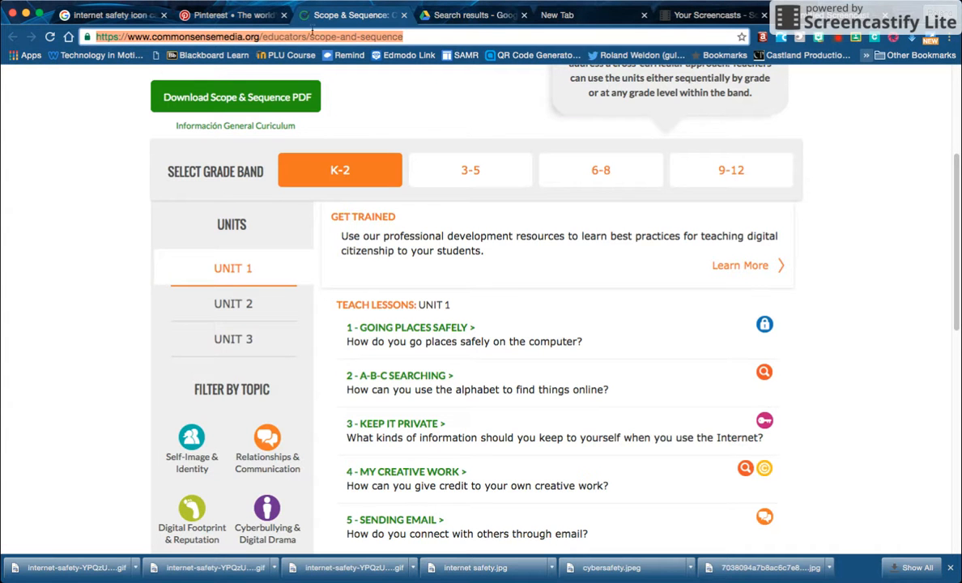
click(239, 17)
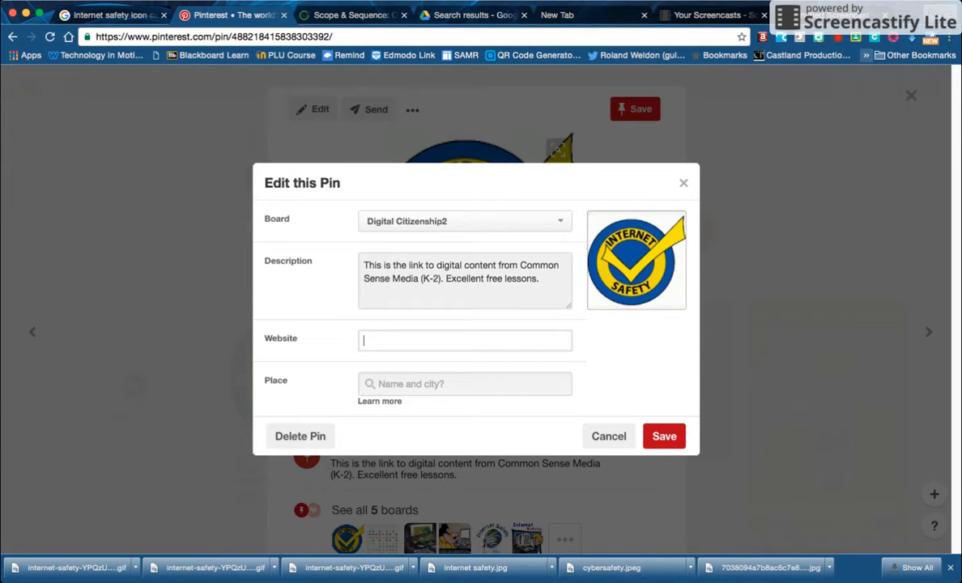
key(super+v)
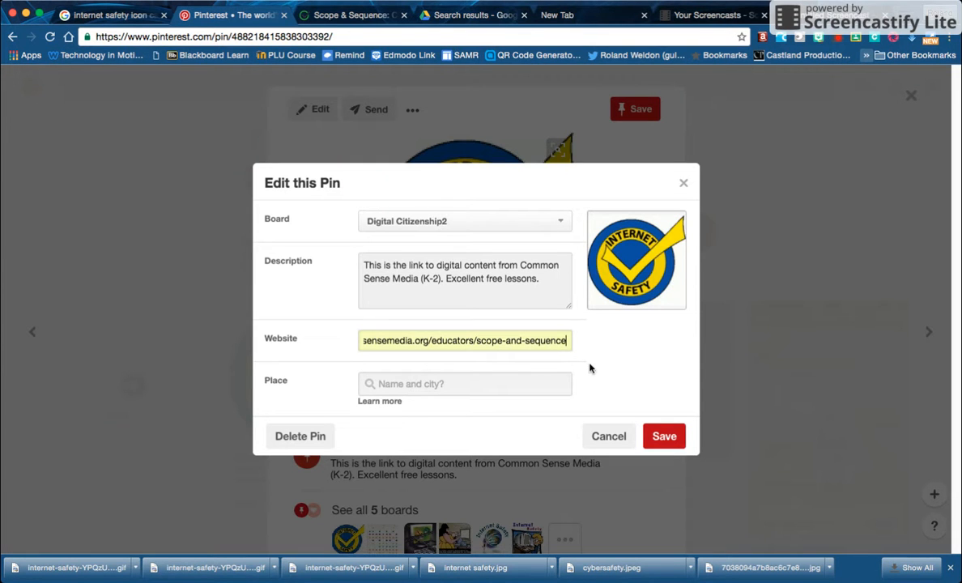
click(393, 387)
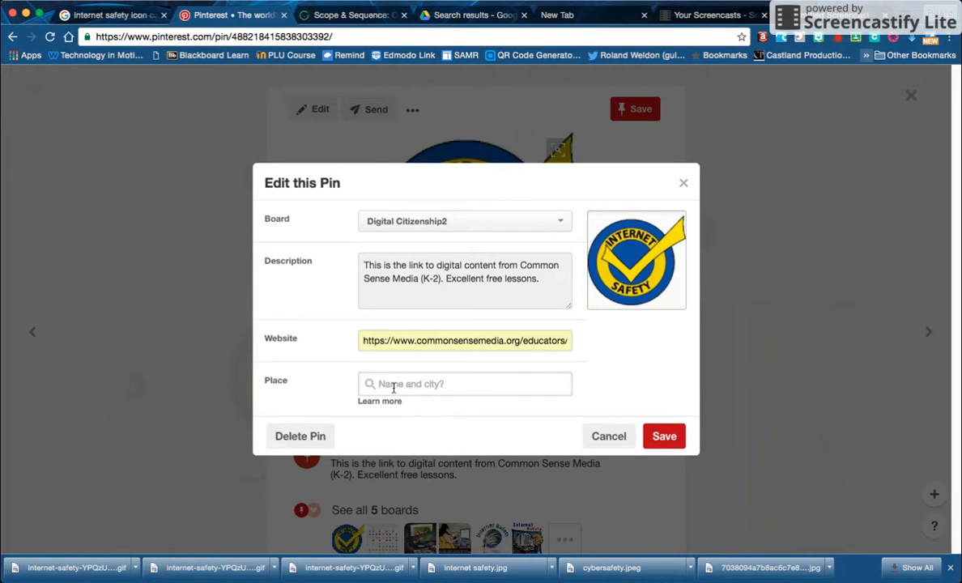
click(659, 438)
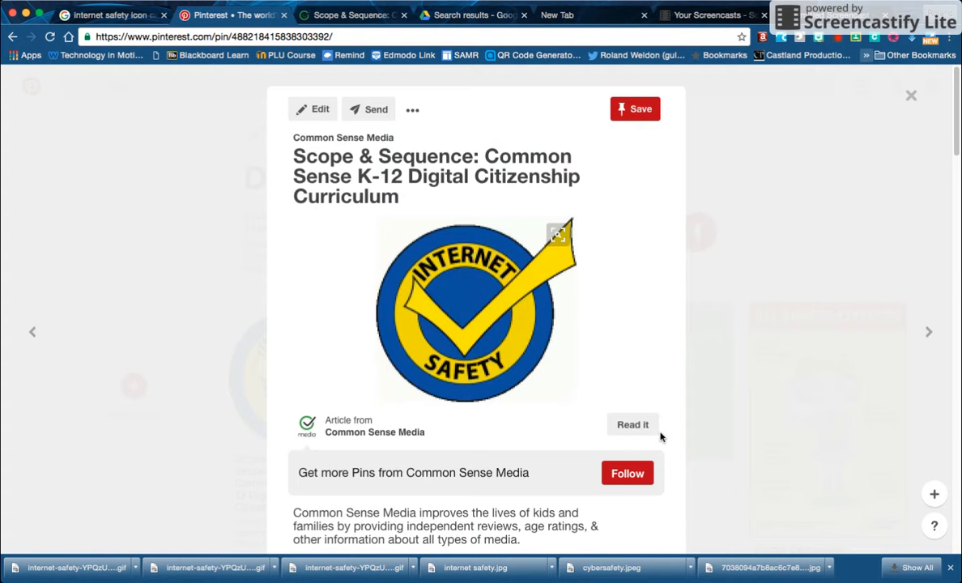
Reopen the Internet Safety pin from the board, follow its image link to check it, and return to the Digital Citizenship2 board.
click(910, 96)
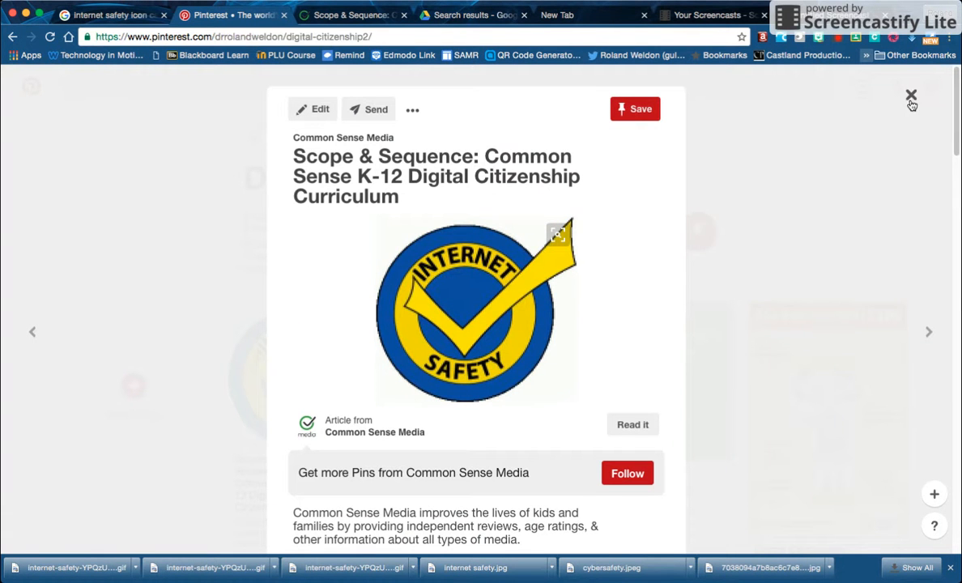
click(280, 348)
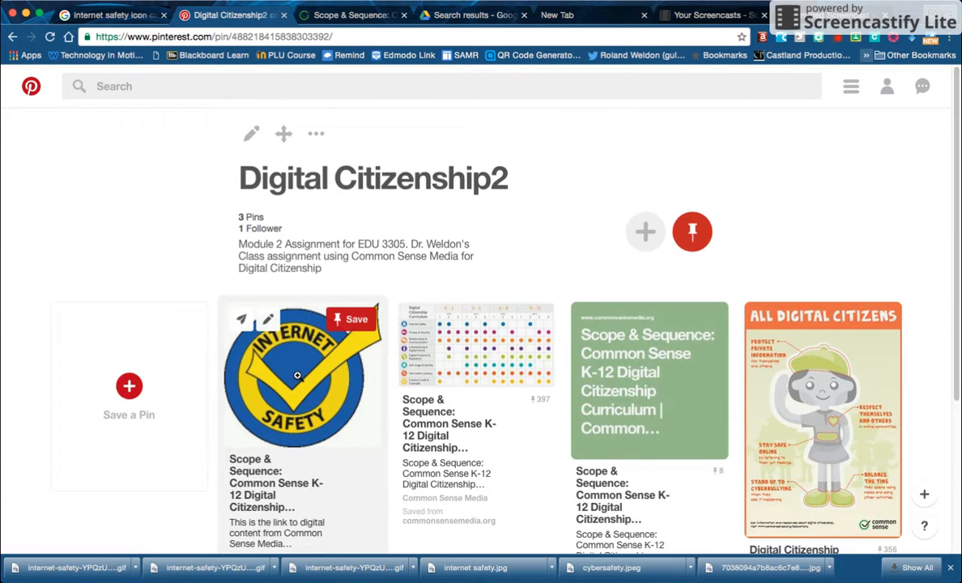
click(298, 375)
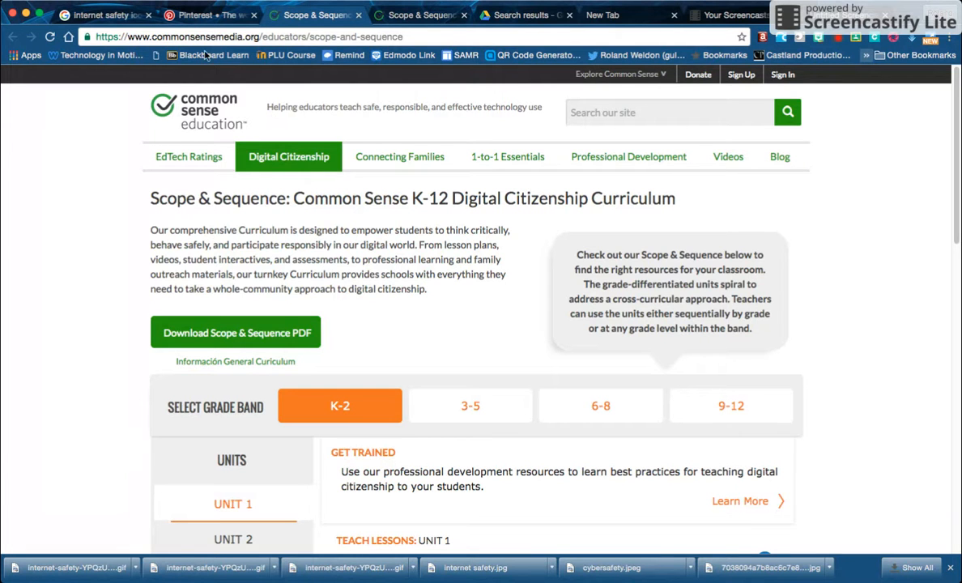
click(201, 15)
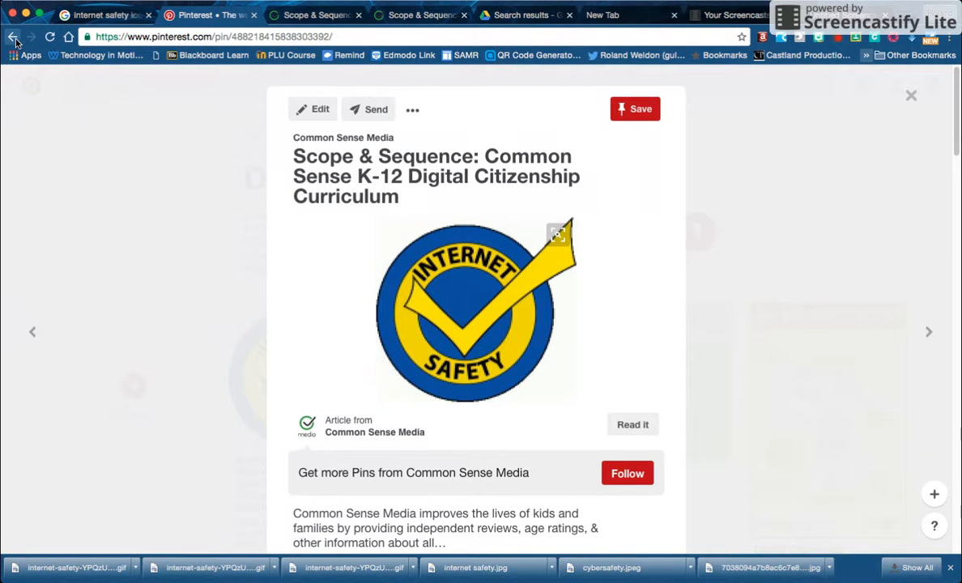
click(13, 37)
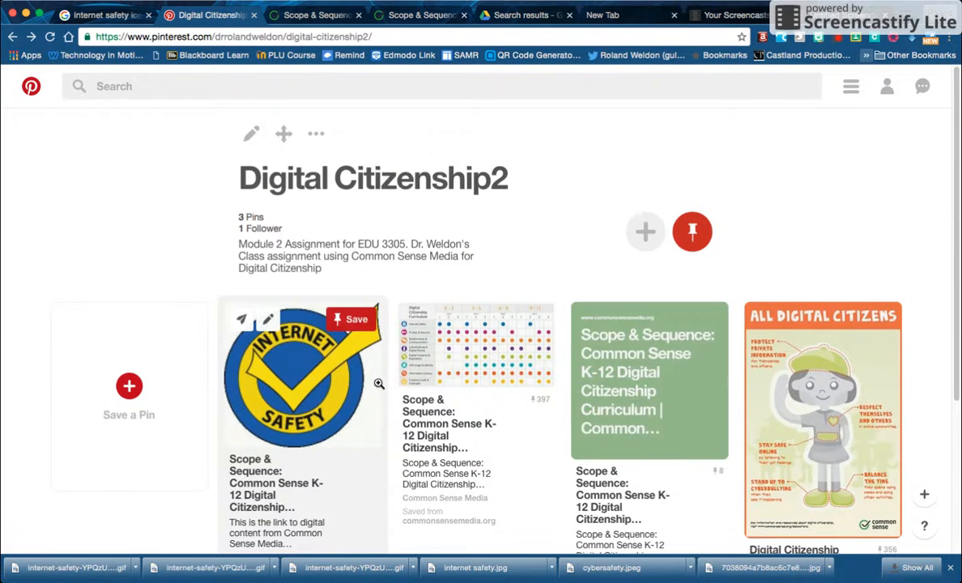
Search Google for "youtube cyberbullying" and refine the search to "youtube cyberbullying cartoon".
click(615, 16)
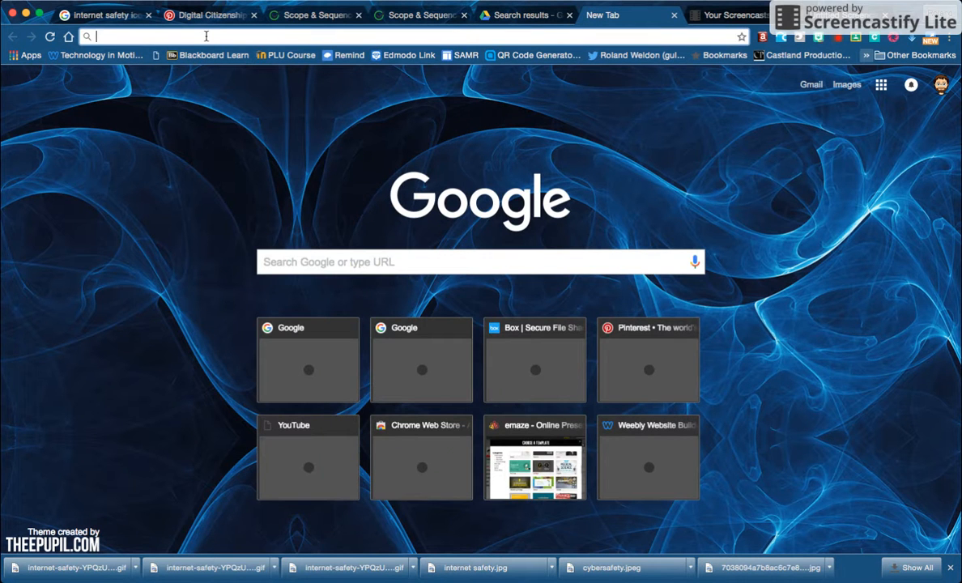
text(youtube)
text(cyberbully)
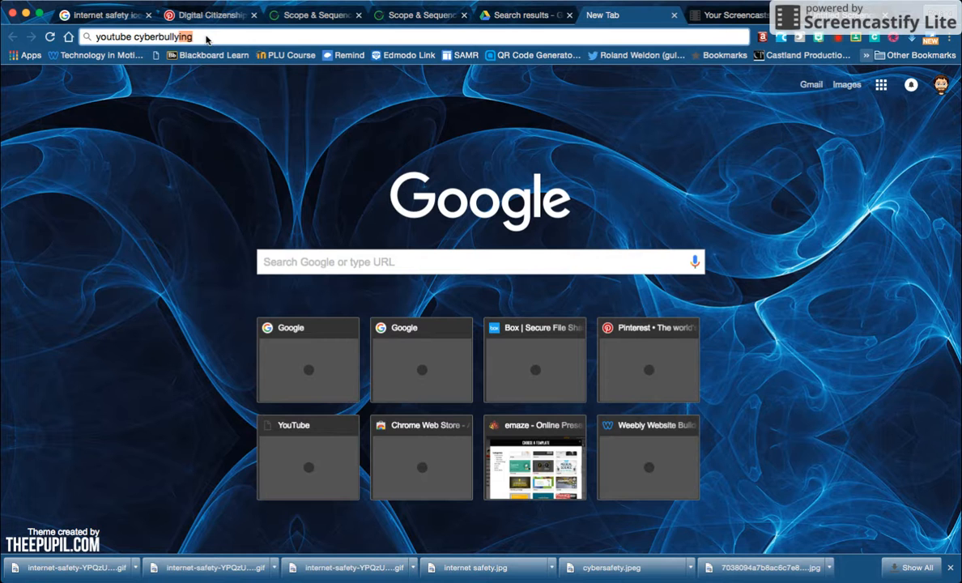
text(ing)
key(Return)
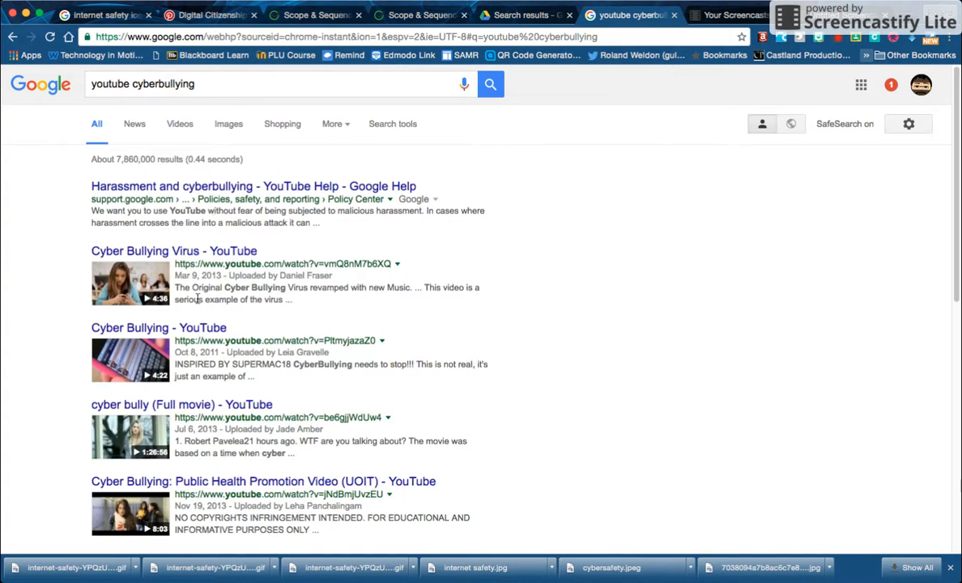
click(221, 84)
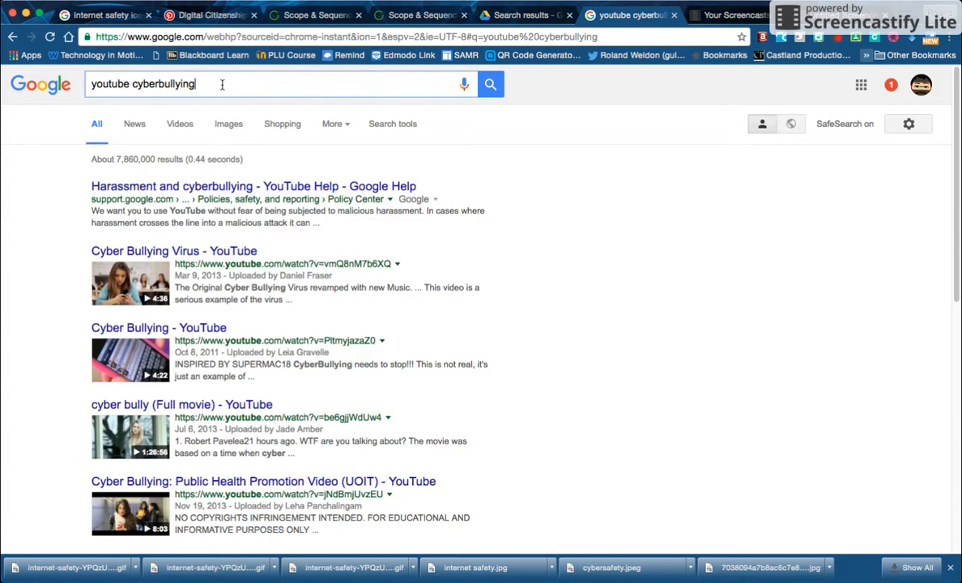
text(cartoon)
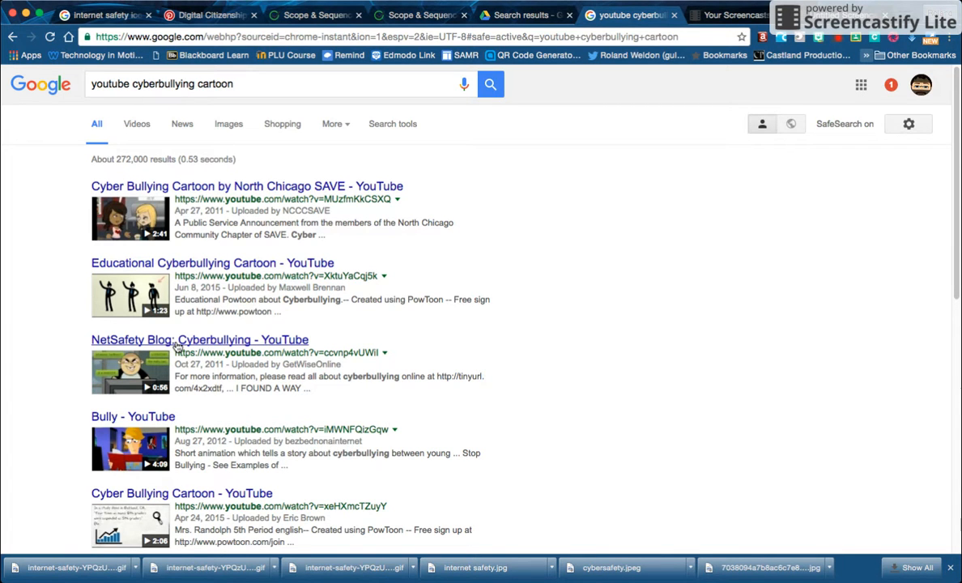
Open the "NetSafety Blog: Cyberbullying" YouTube video, copy its web address, and return to the Digital Citizenship2 board.
click(177, 343)
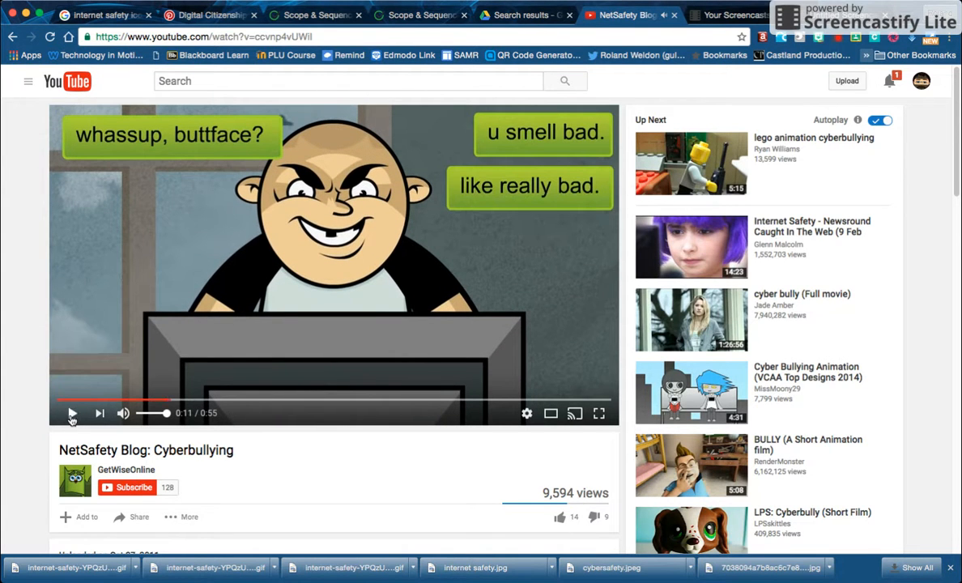
click(217, 37)
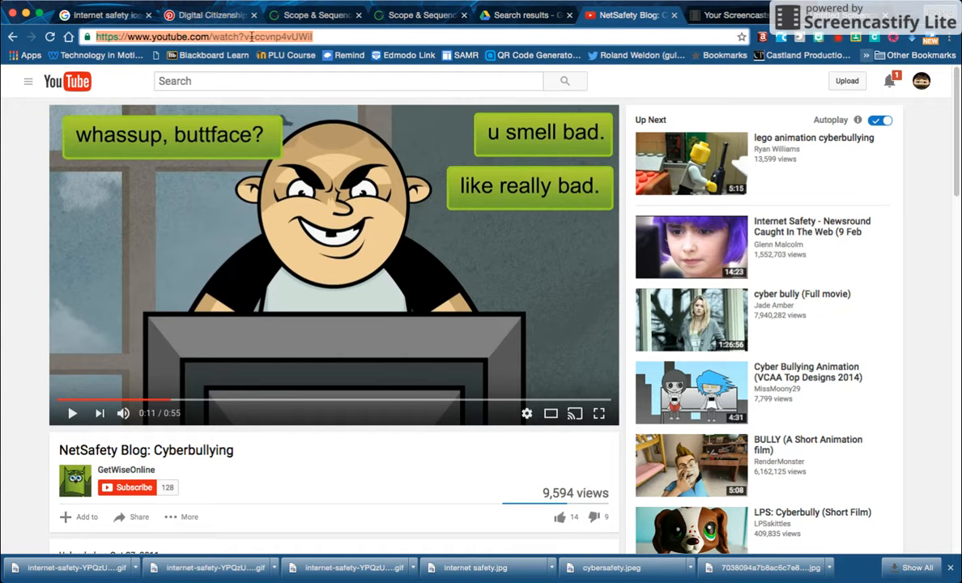
click(198, 15)
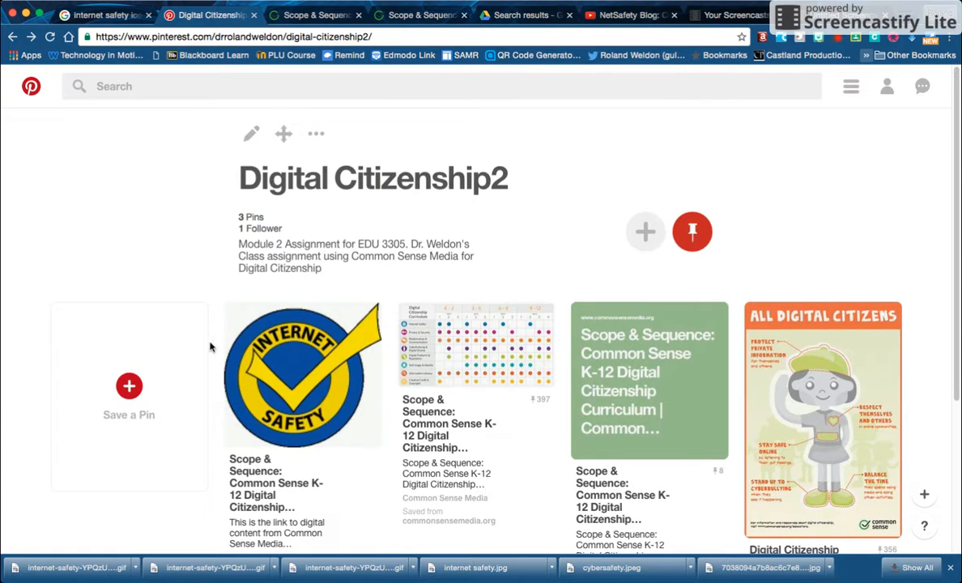
click(131, 386)
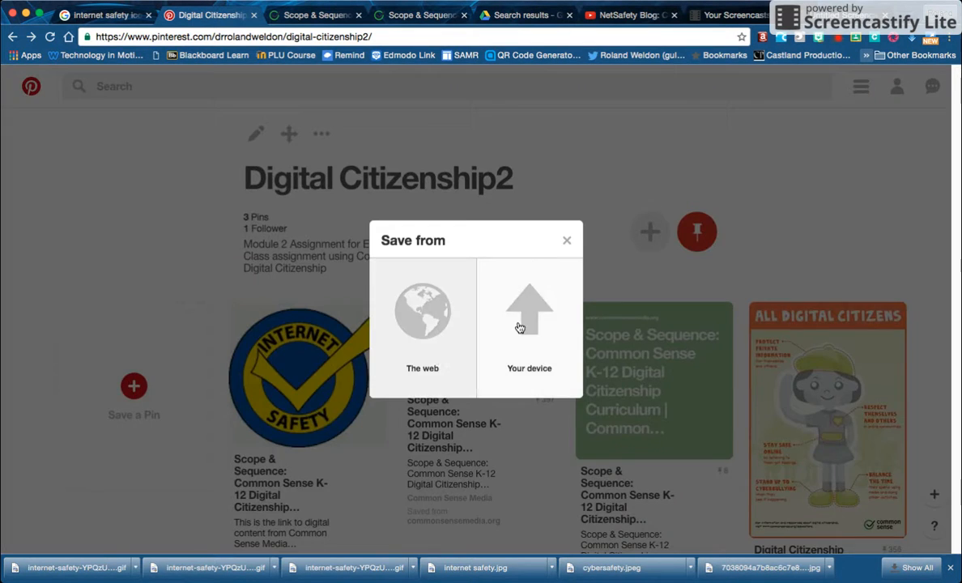
click(520, 327)
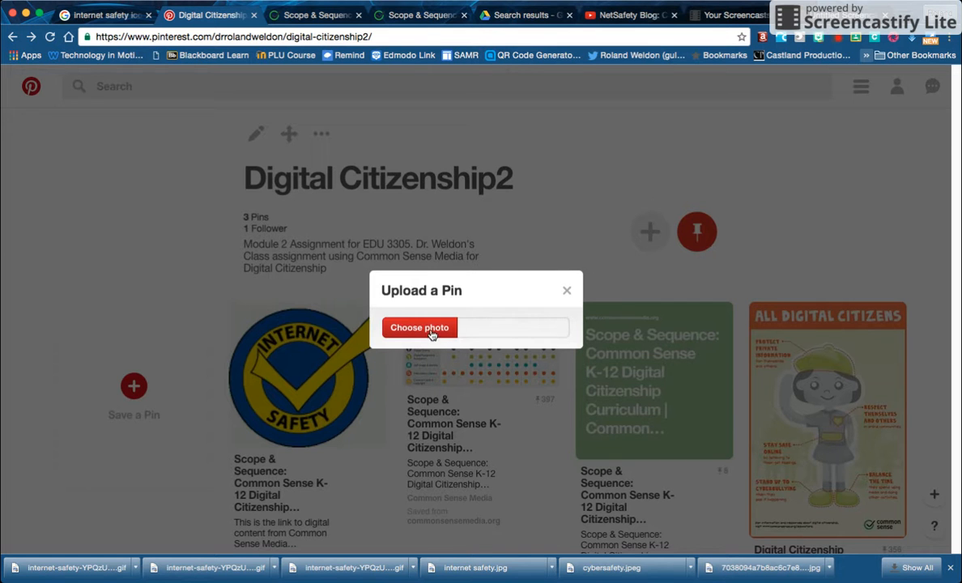
click(568, 292)
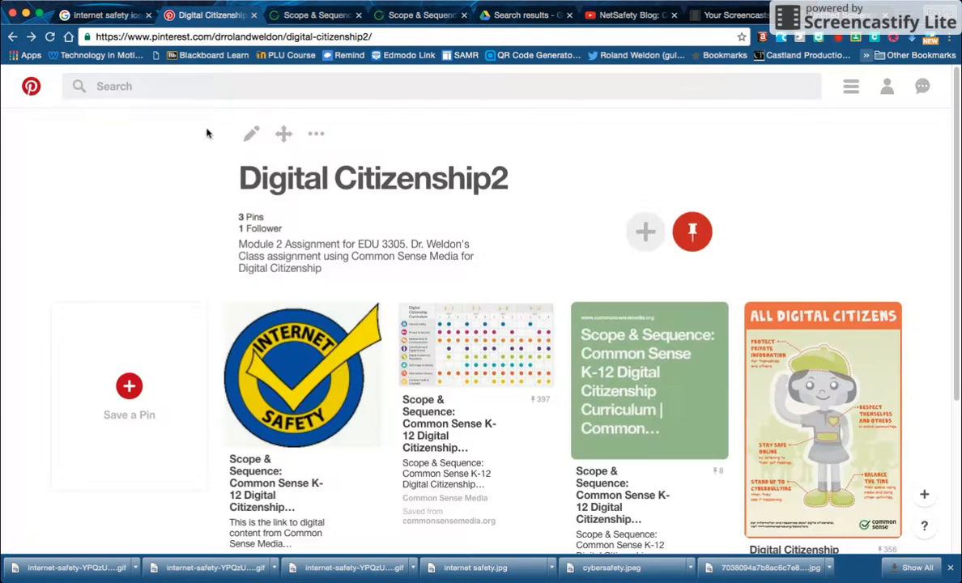
Replace the internet safety image search with a Google Images search for "cyber bullying cartoon" and browse the pictures.
click(97, 14)
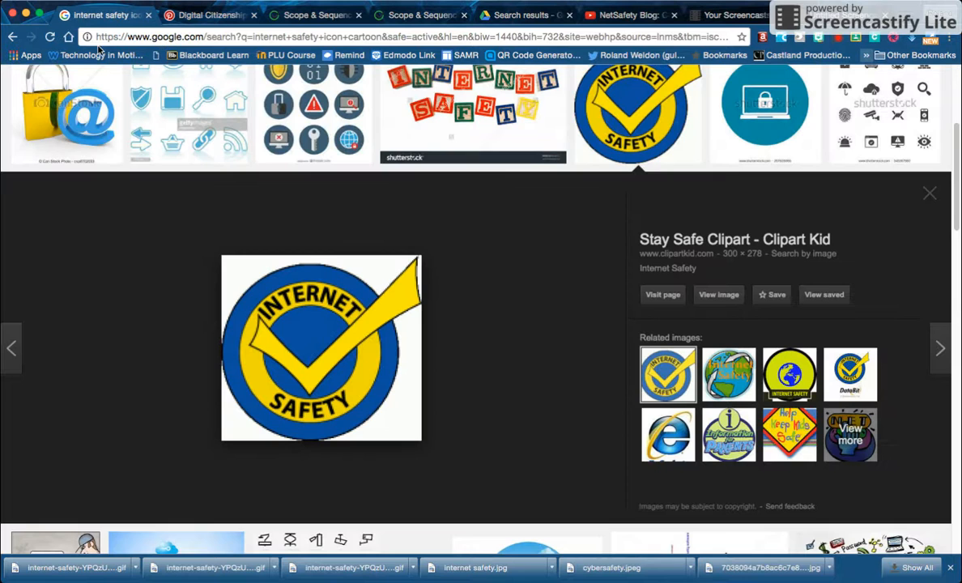
click(159, 39)
text(google.com)
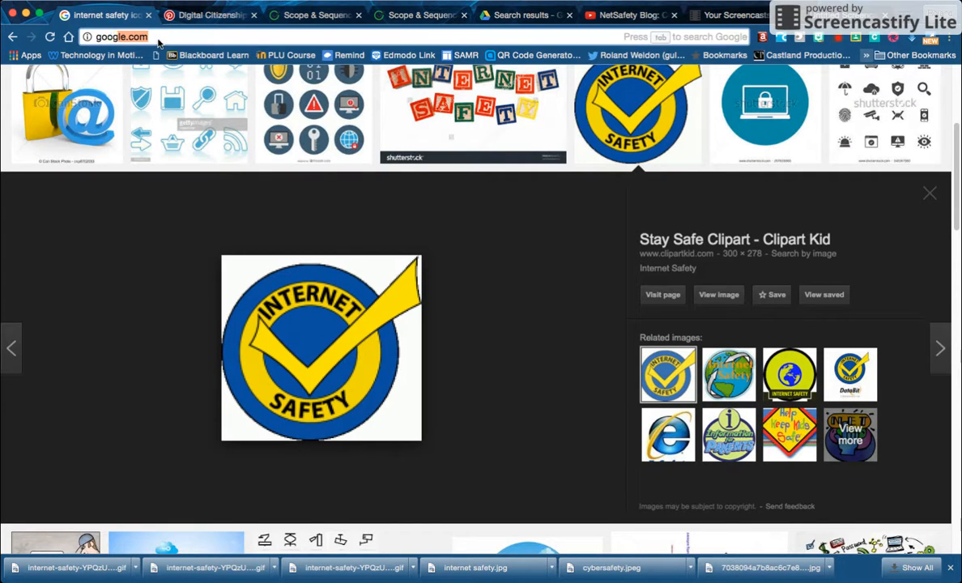
key(Return)
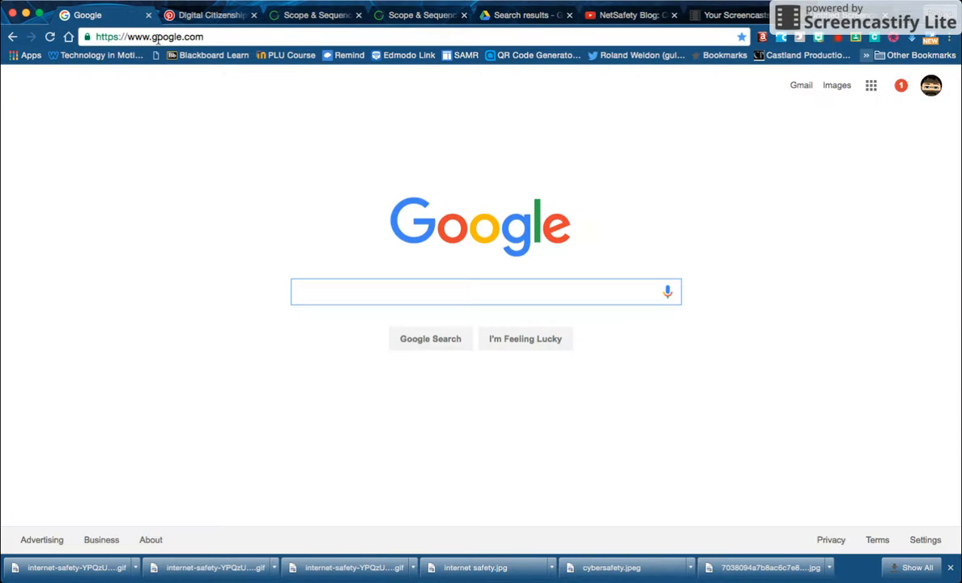
text(cyberb)
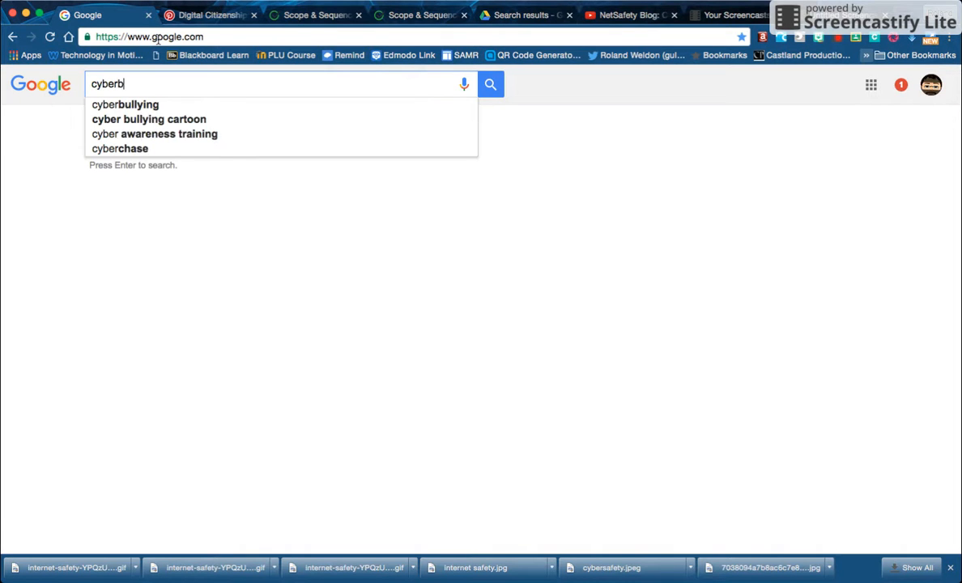
text(ullying)
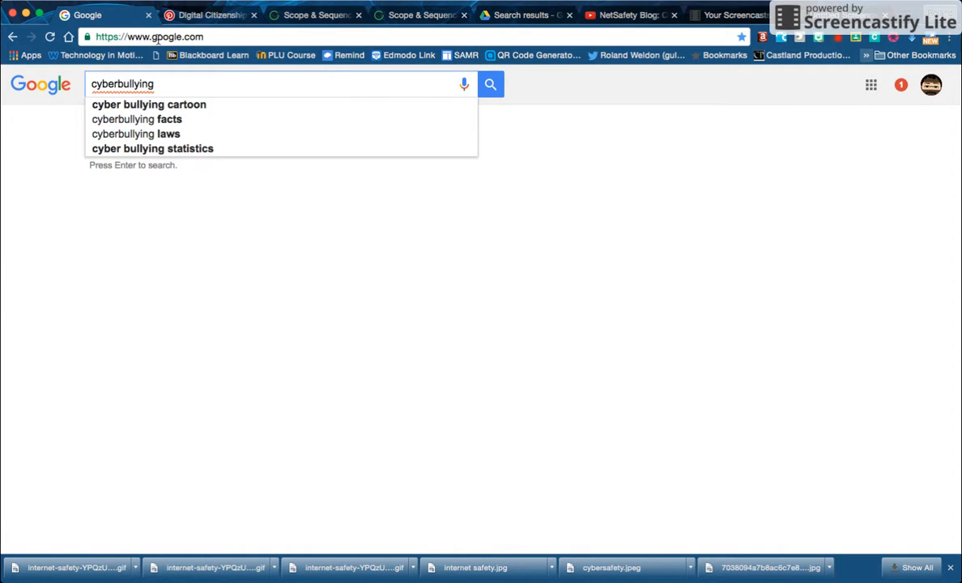
click(146, 105)
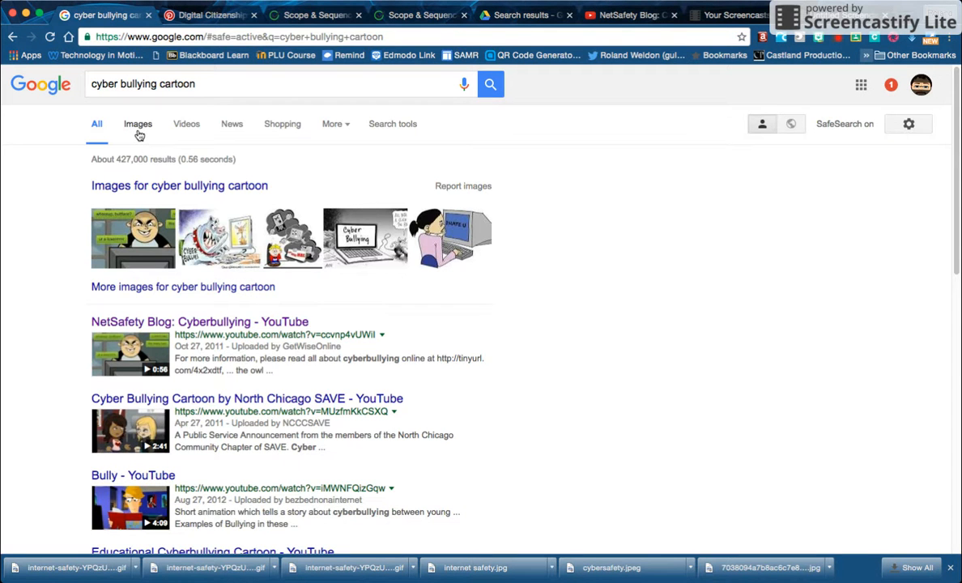
click(139, 135)
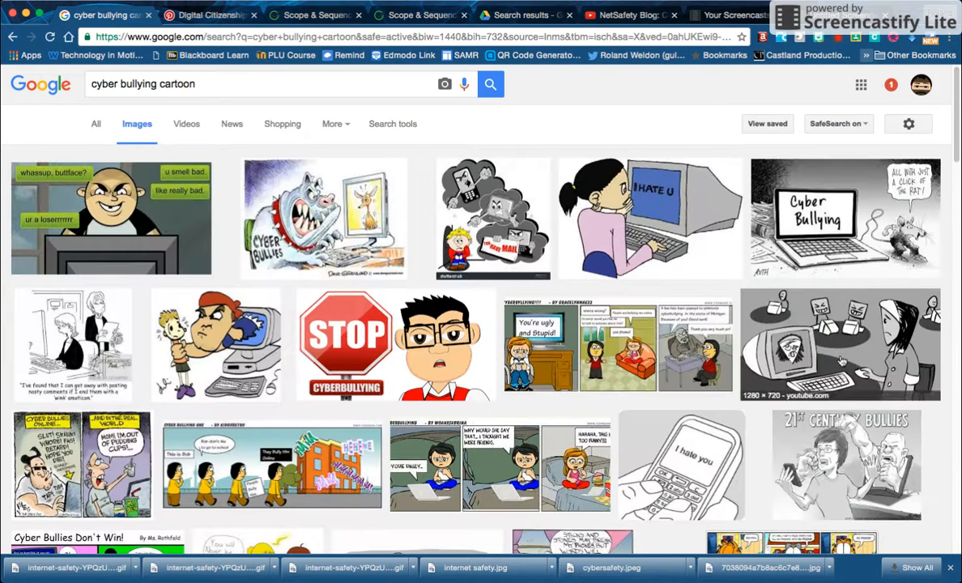
scroll(954, 233, down, 5)
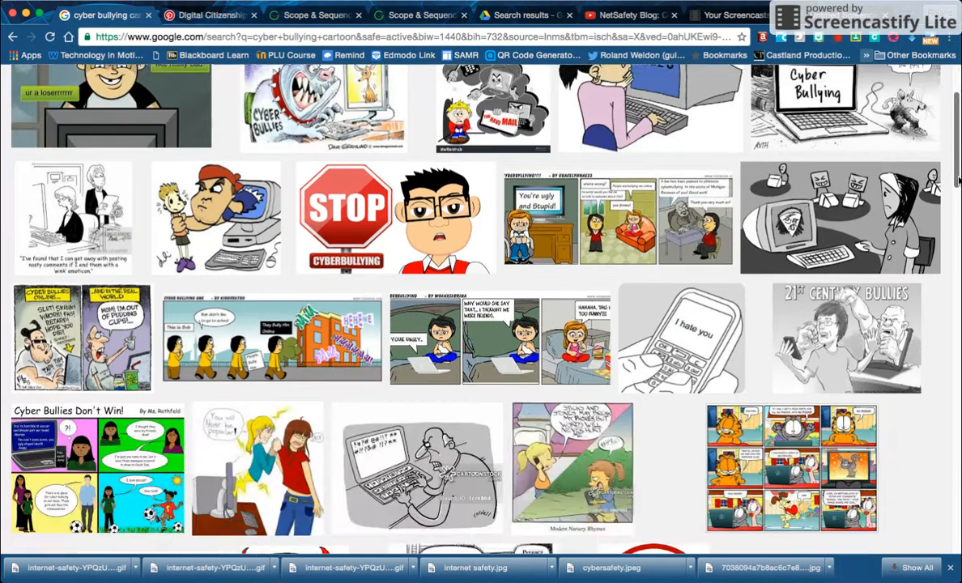
Find the "No Cyber Bullies" sign from Clipart Kid in the image results and download the picture.
scroll(954, 233, down, 1)
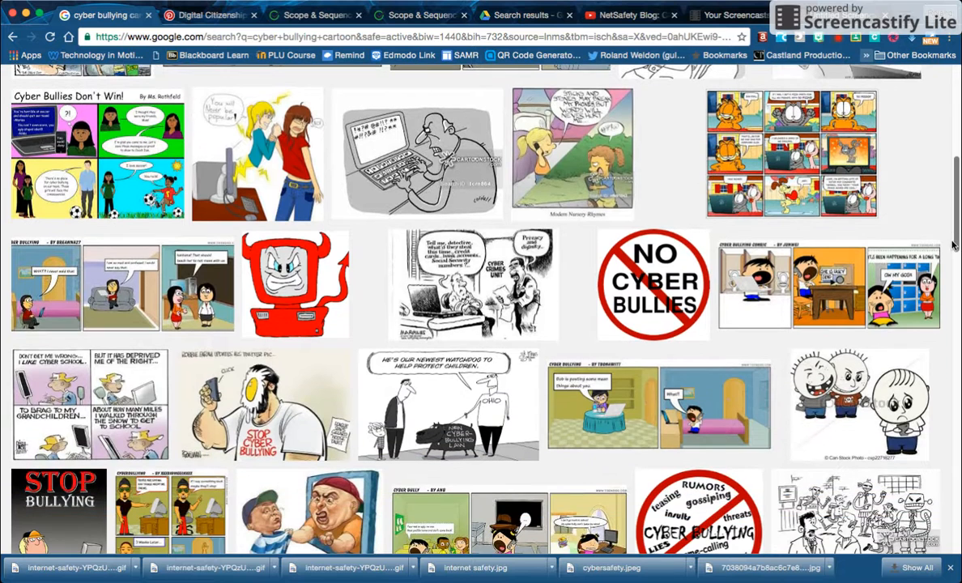
click(639, 279)
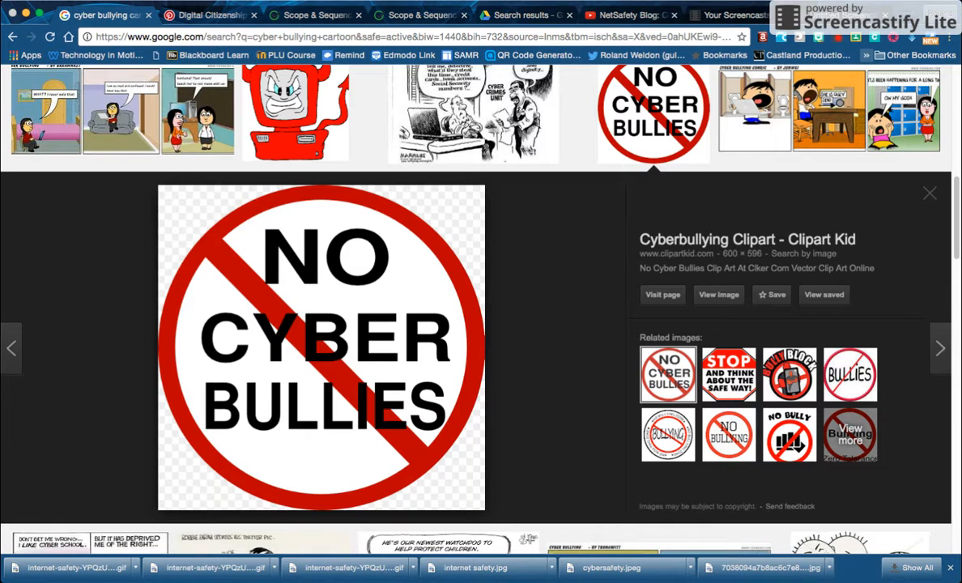
click(585, 204)
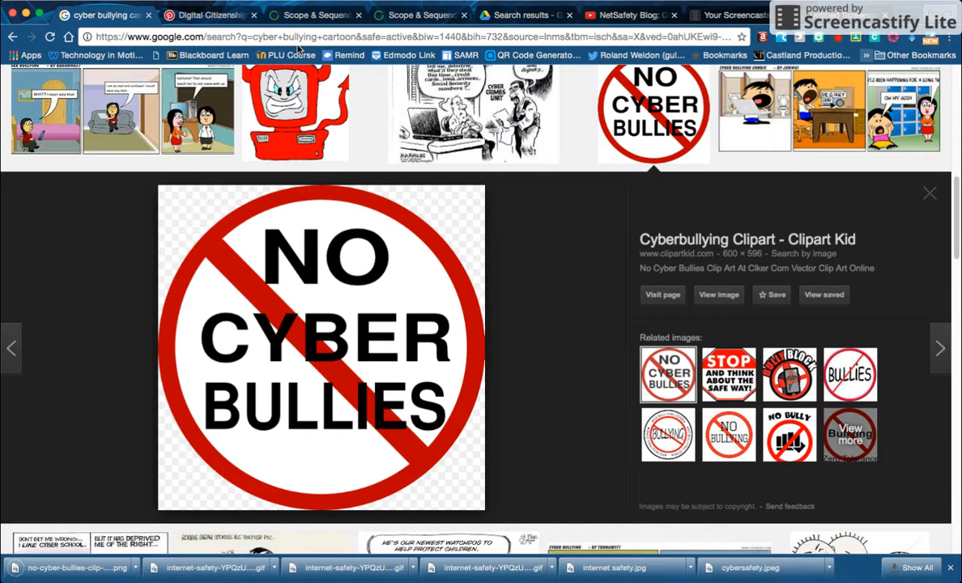
Upload the downloaded "No Cyber Bullies" picture from the device as a new pin on the Digital Citizenship2 Pinterest board.
click(204, 16)
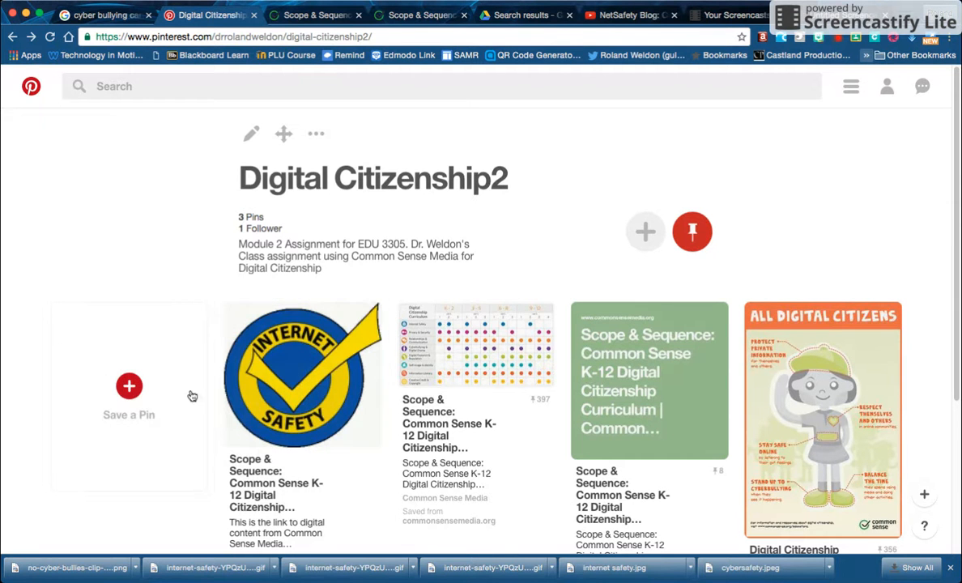
click(126, 388)
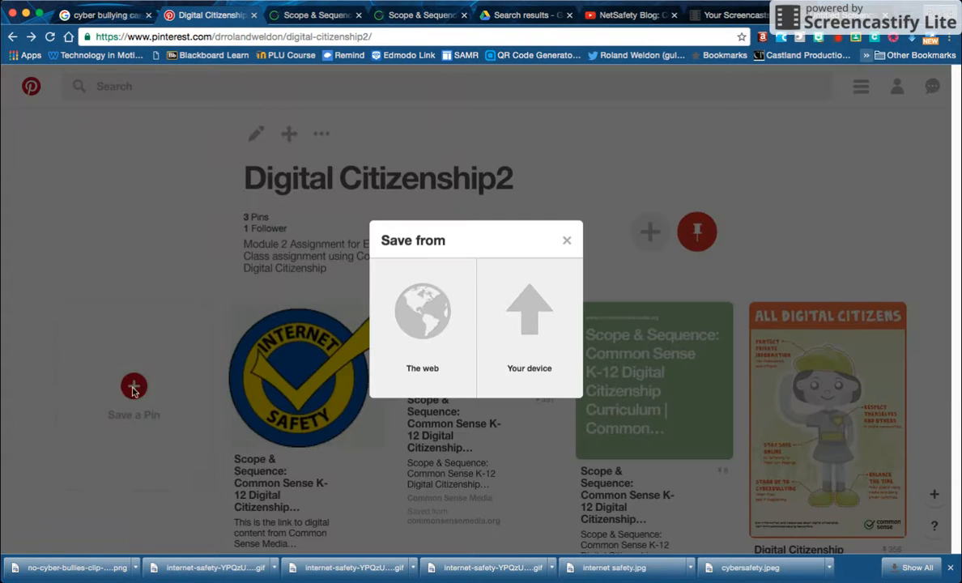
click(527, 324)
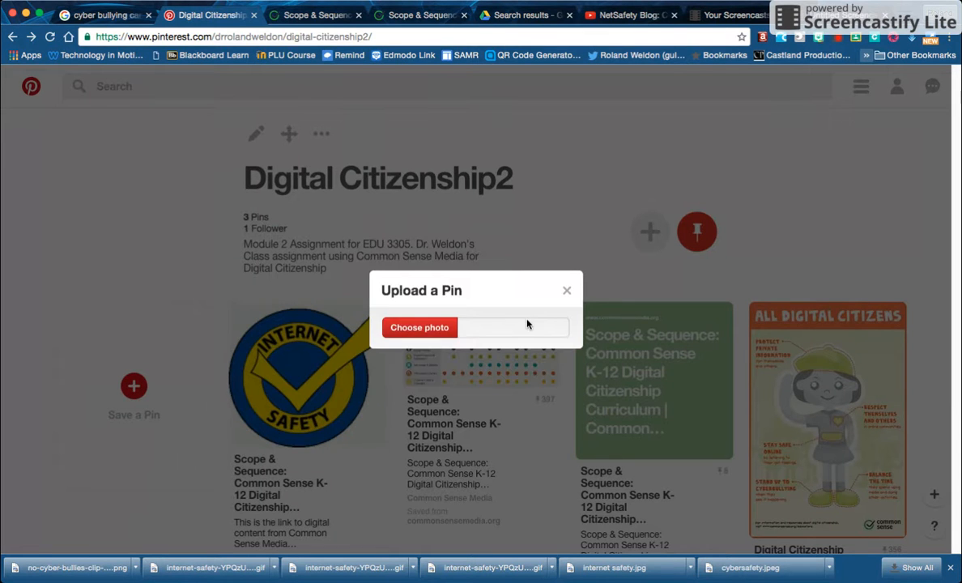
click(413, 330)
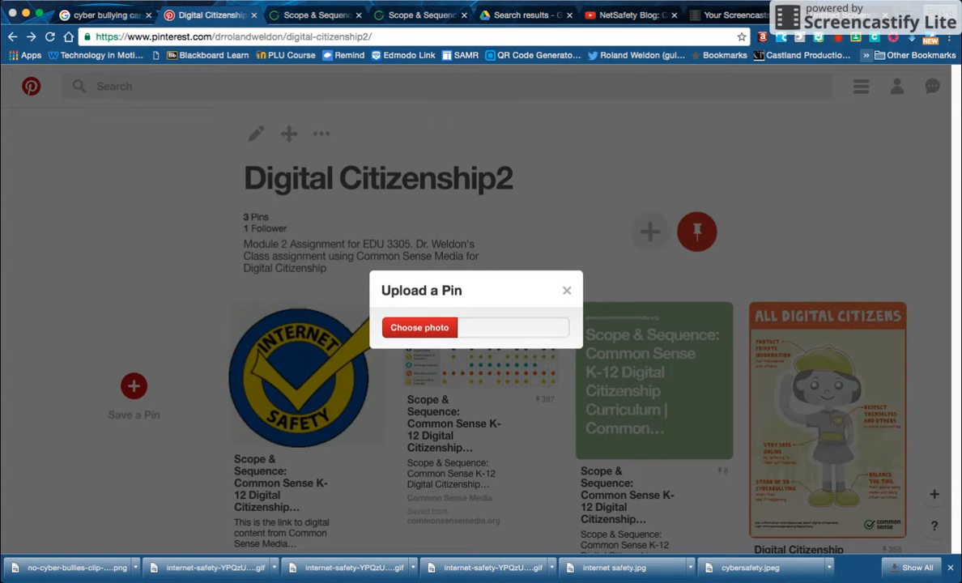
double_click(496, 256)
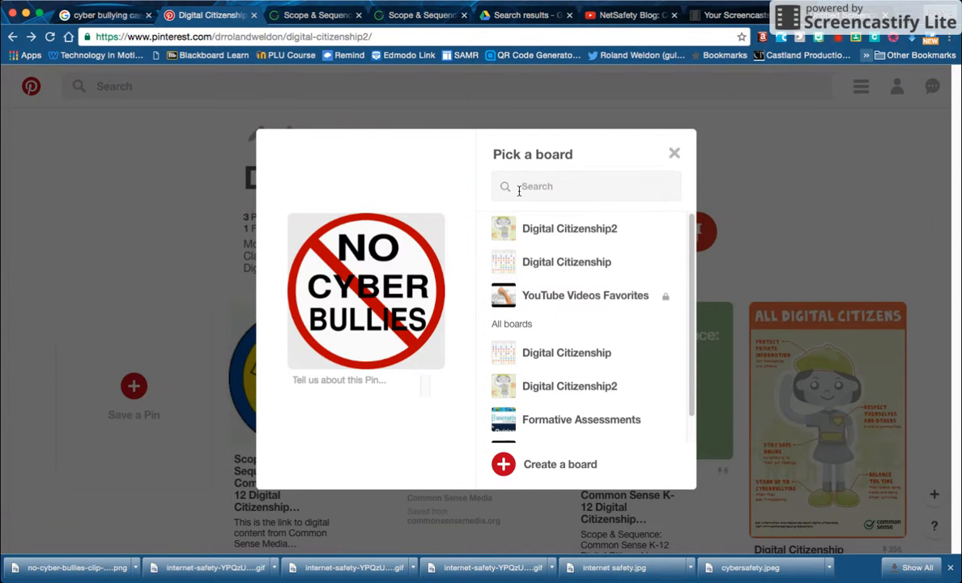
mouse_move(549, 232)
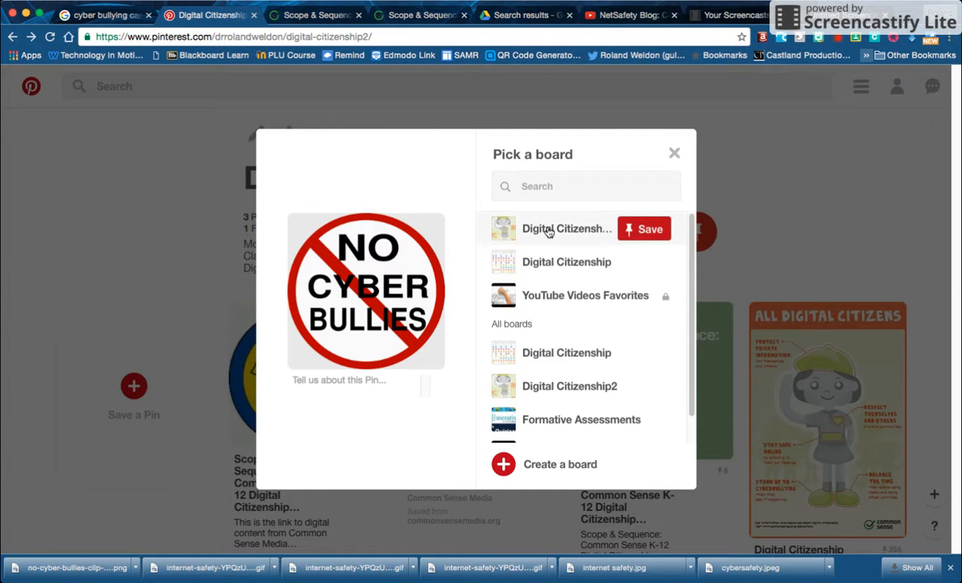
click(650, 230)
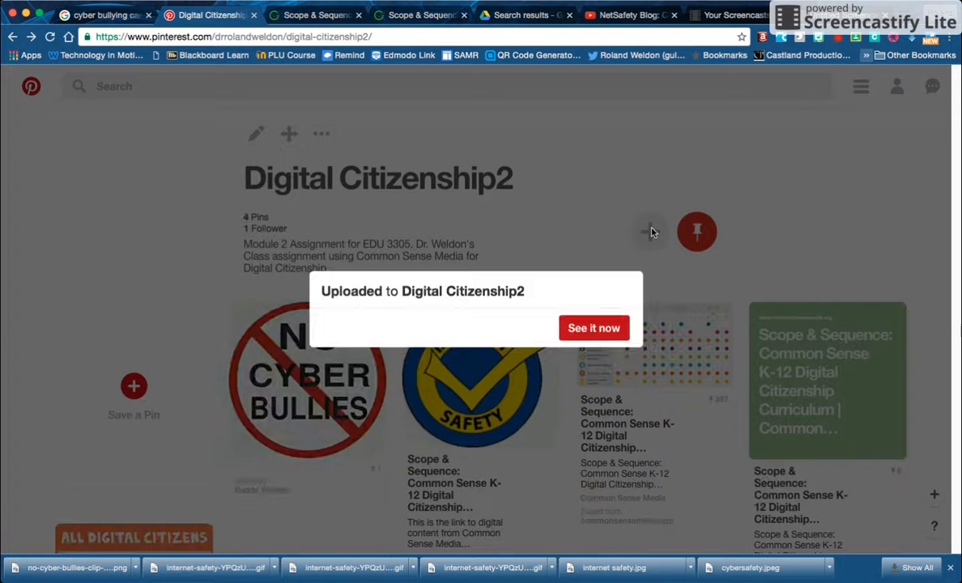
Open the uploaded pin for editing and enter the description "Excellent Cyberbullying video from NetSafety".
click(586, 330)
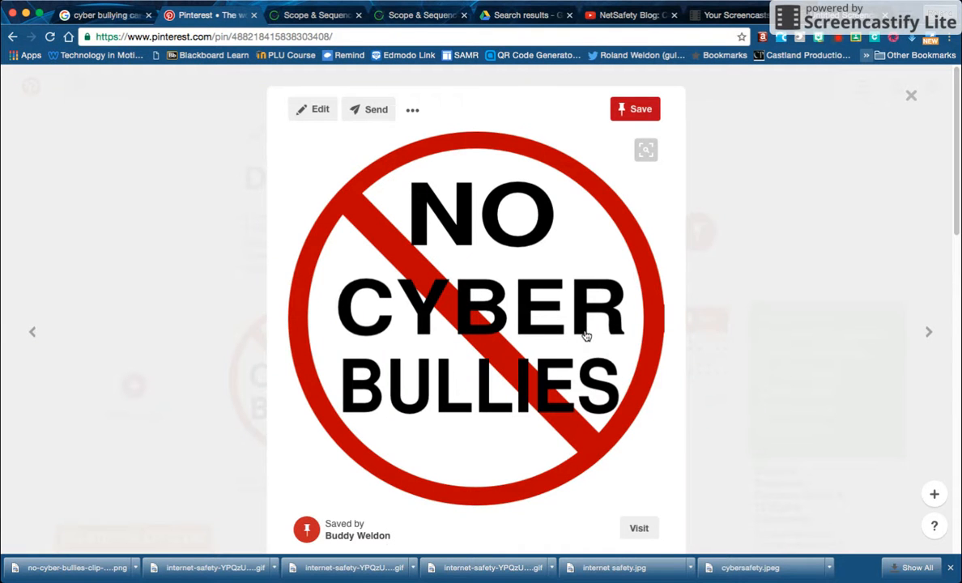
click(315, 119)
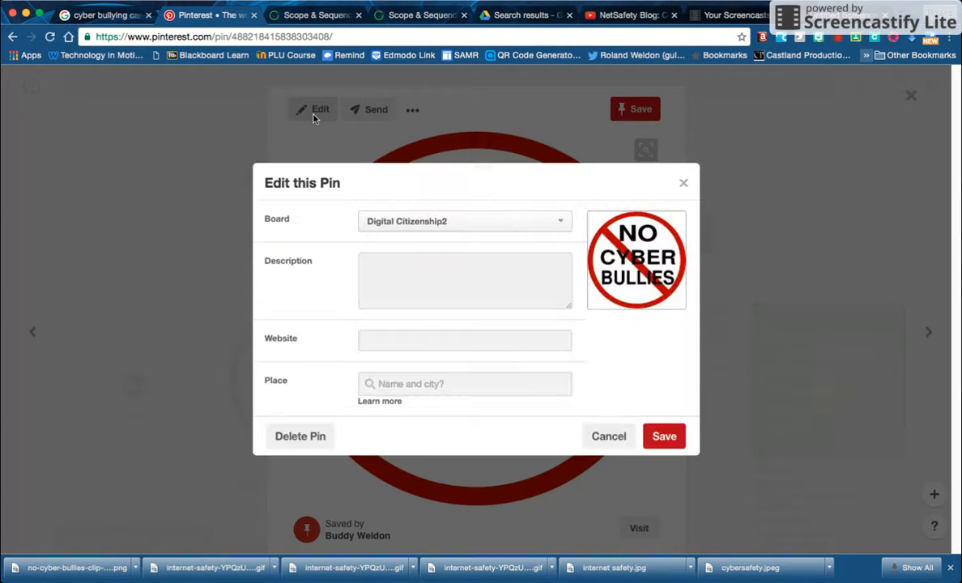
click(370, 269)
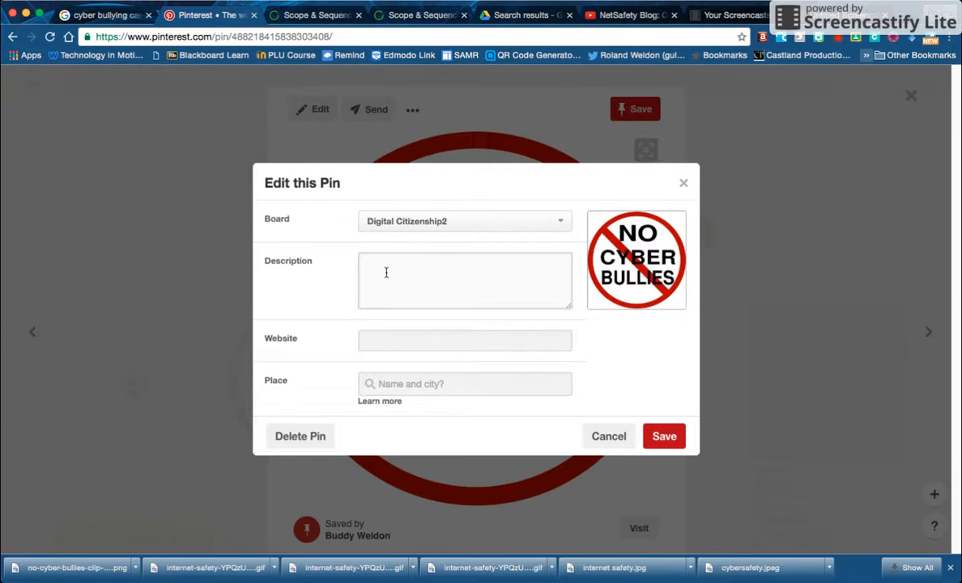
text(Excellent Cyberbullying video from NEt)
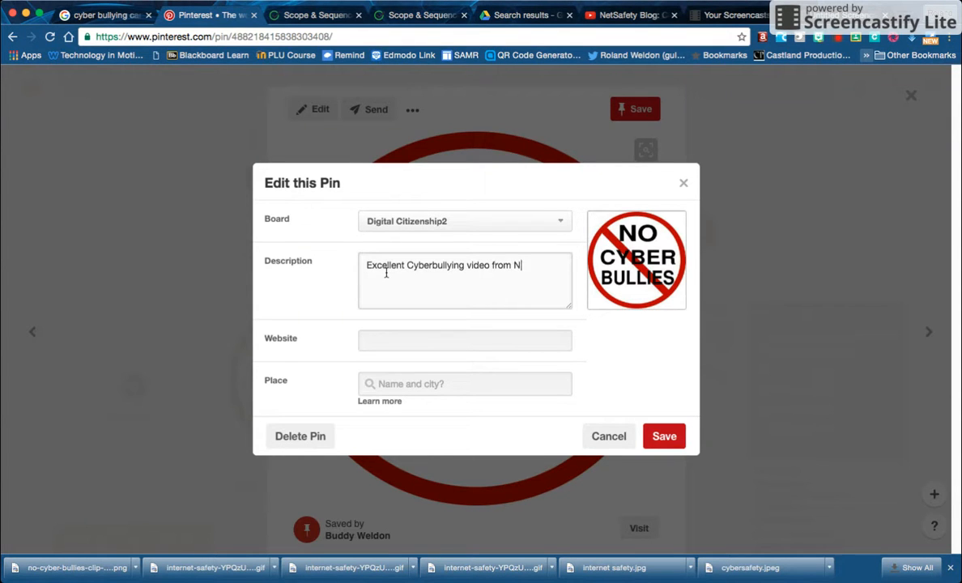
key(BackSpace)
text(etSafety)
Set the pin's website to the web address of the "NetSafety Blog: Cyberbullying" YouTube video, save it, and return to the board.
click(369, 340)
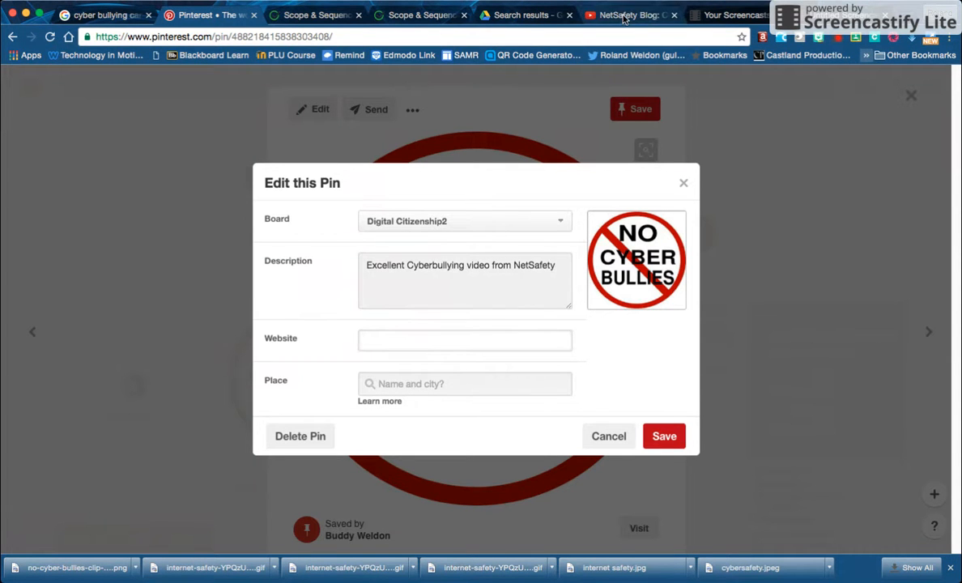
click(603, 15)
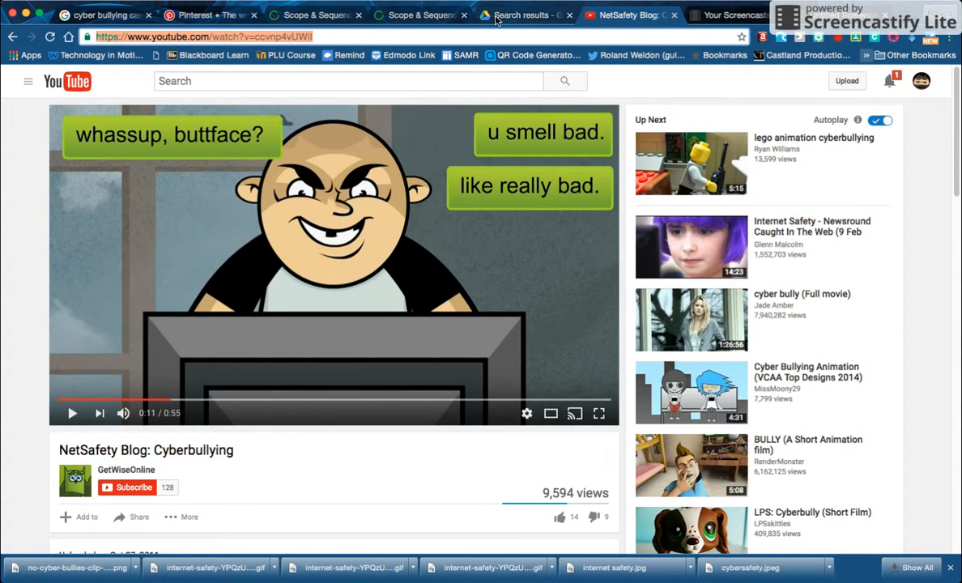
click(208, 14)
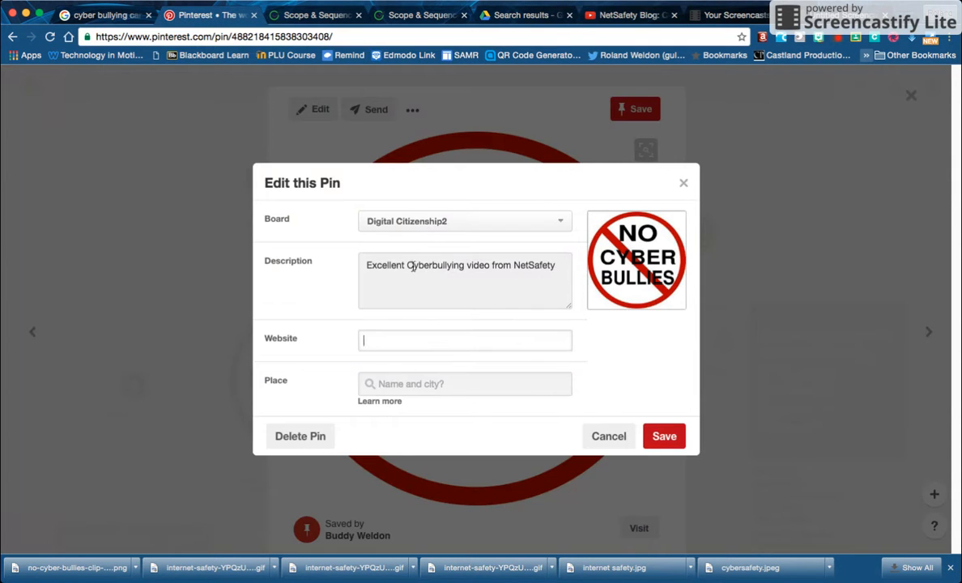
click(376, 341)
text(https://www.youtube.com/watch?v=ccvnp4vUWil)
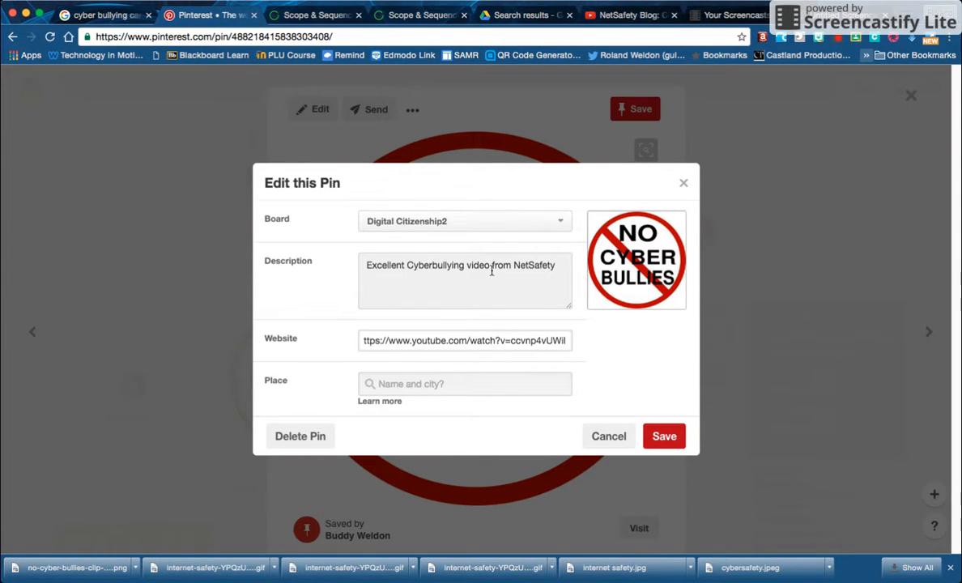
click(670, 440)
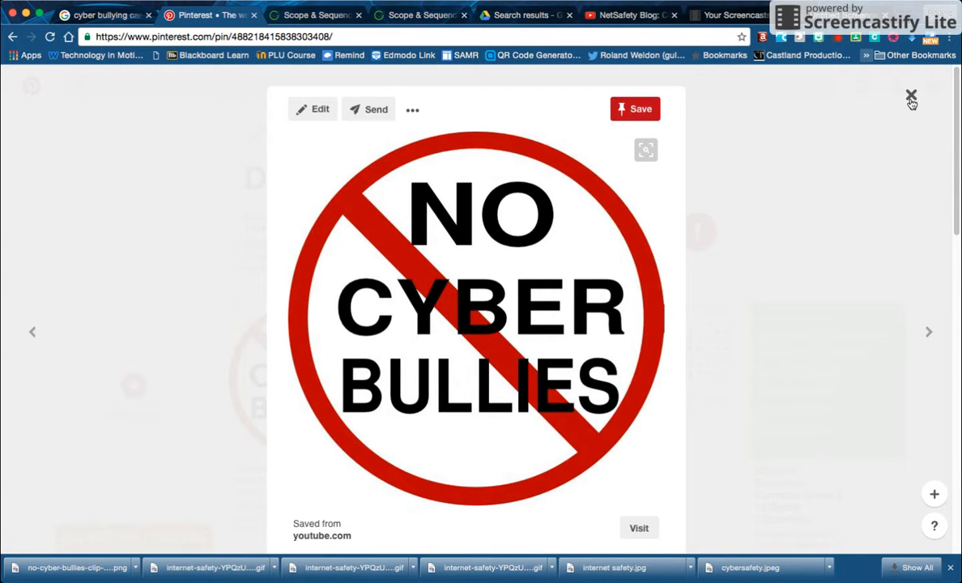
click(910, 98)
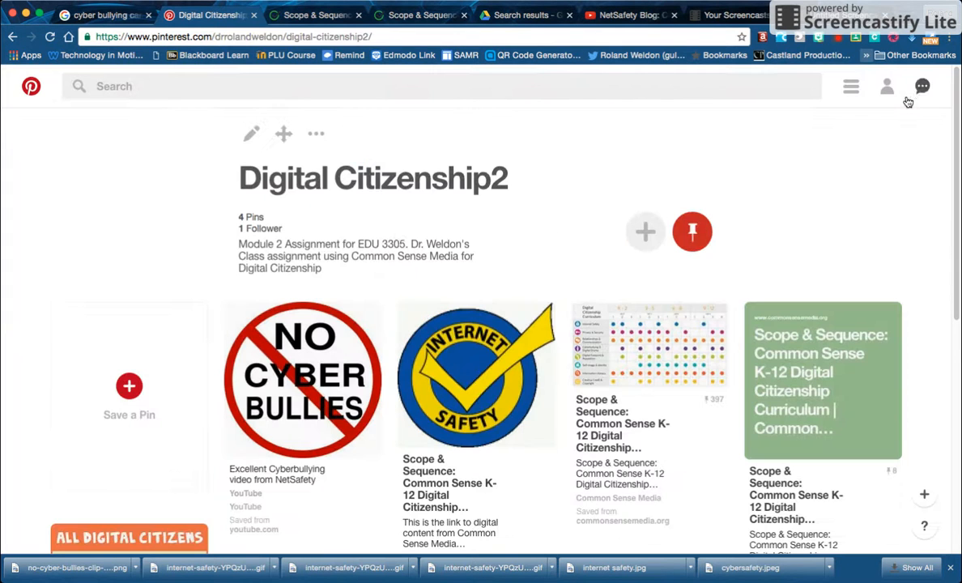
Reopen the "No Cyber Bullies" pin, follow its image link to check the video, and return to the Digital Citizenship2 board.
click(306, 362)
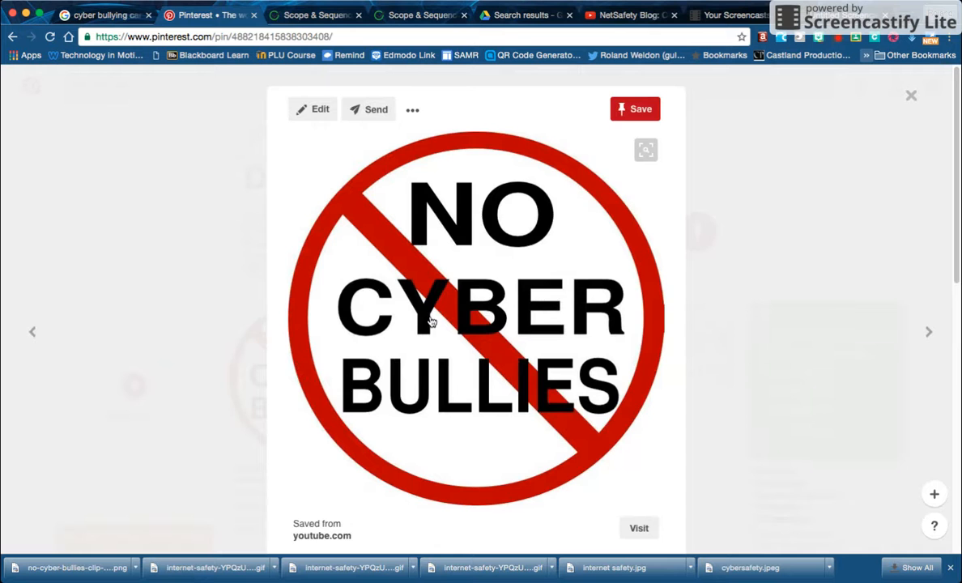
click(431, 321)
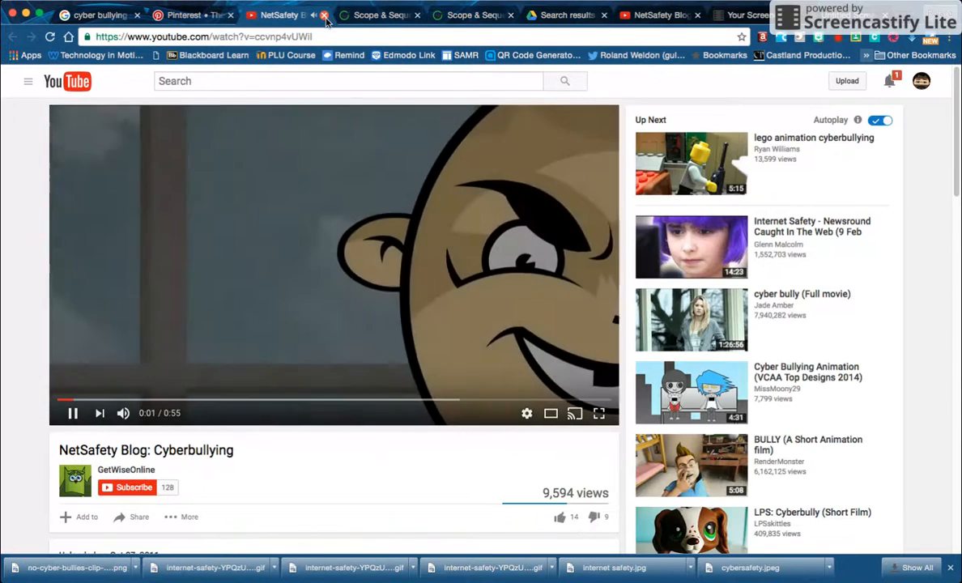
click(324, 15)
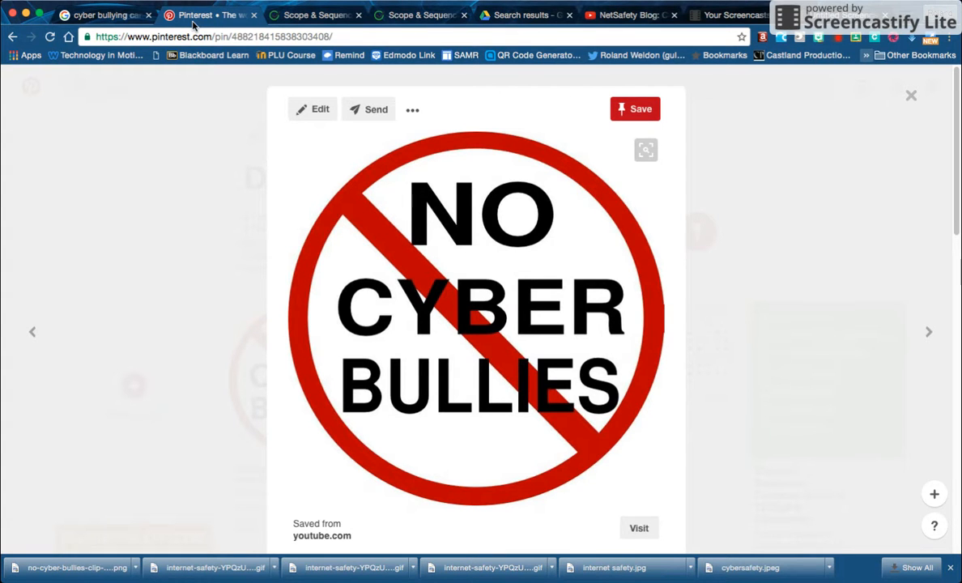
click(102, 18)
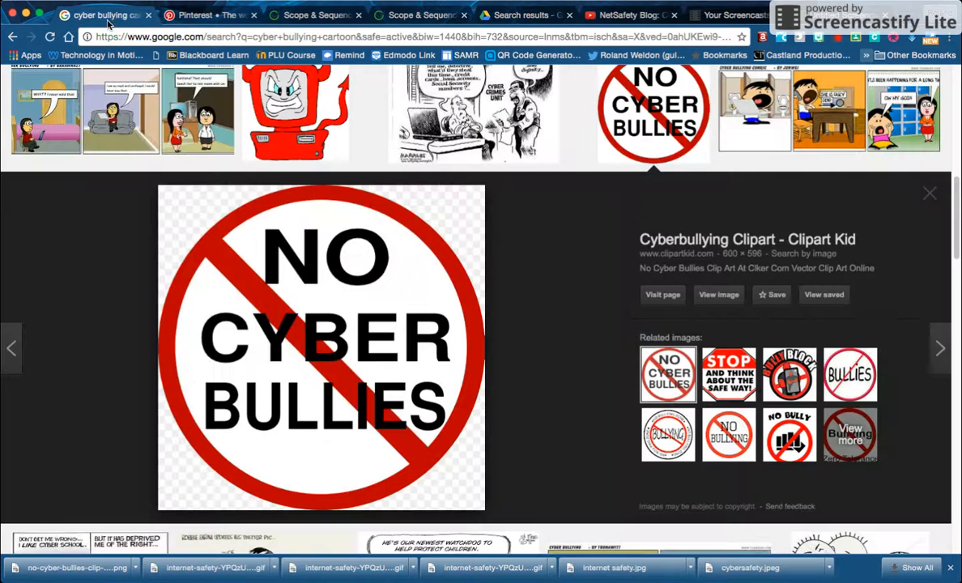
click(200, 23)
click(912, 93)
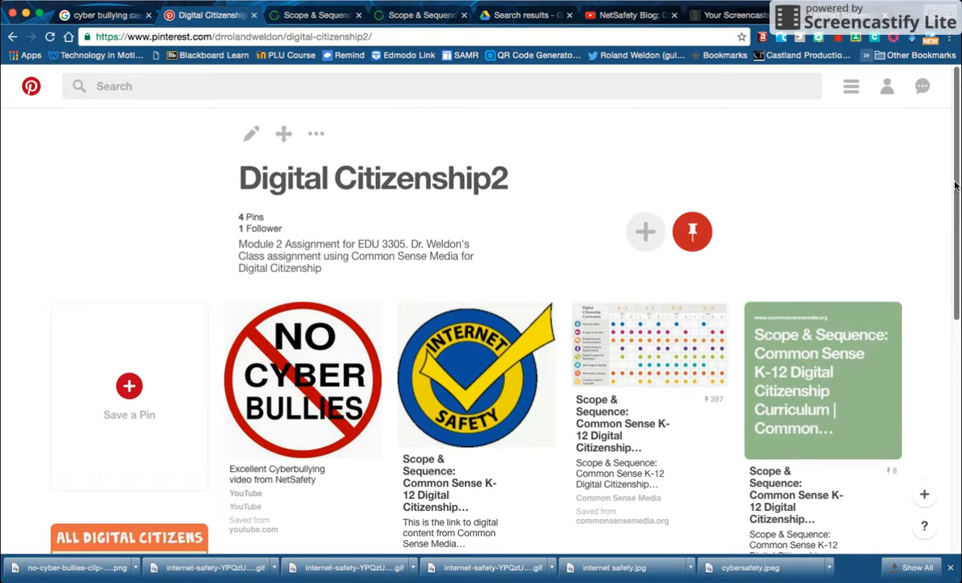
Look over the pins on the Digital Citizenship2 board and select the board's web address.
scroll(888, 231, down, 3)
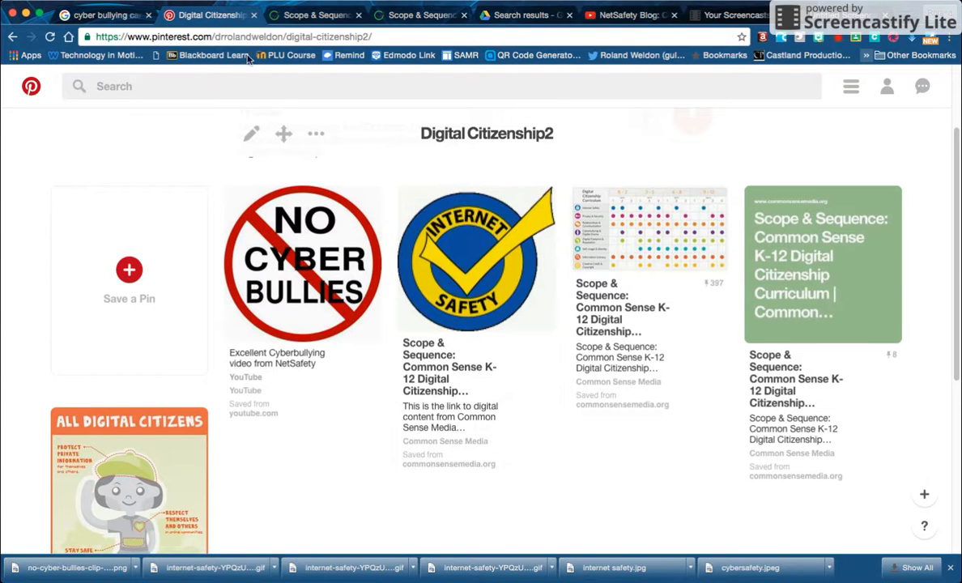
click(227, 38)
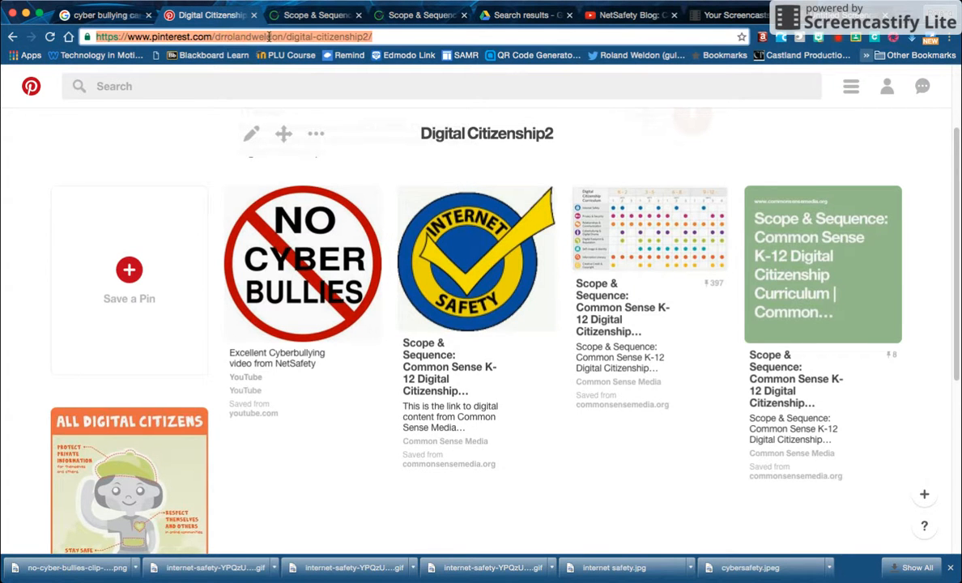